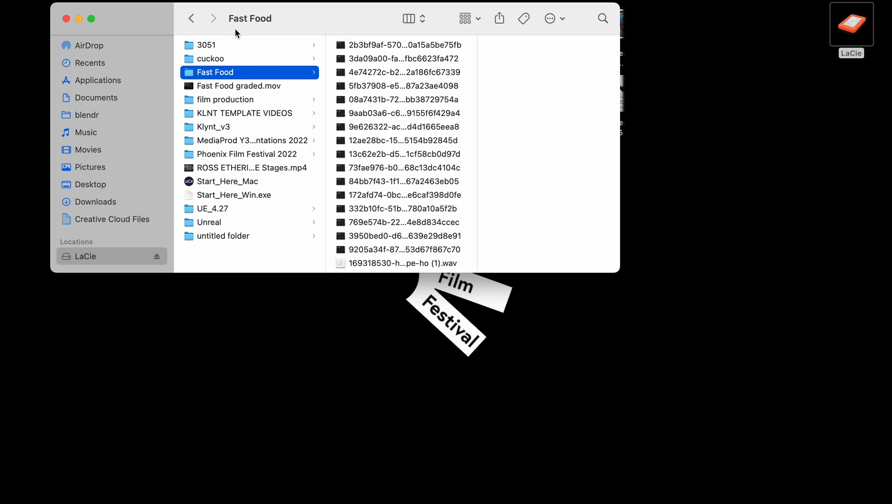
# Check the contents of the cuckoo footage folder on the LaCie drive, including its Card 2 and card 3 subfolders
pyautogui.click(229, 59)
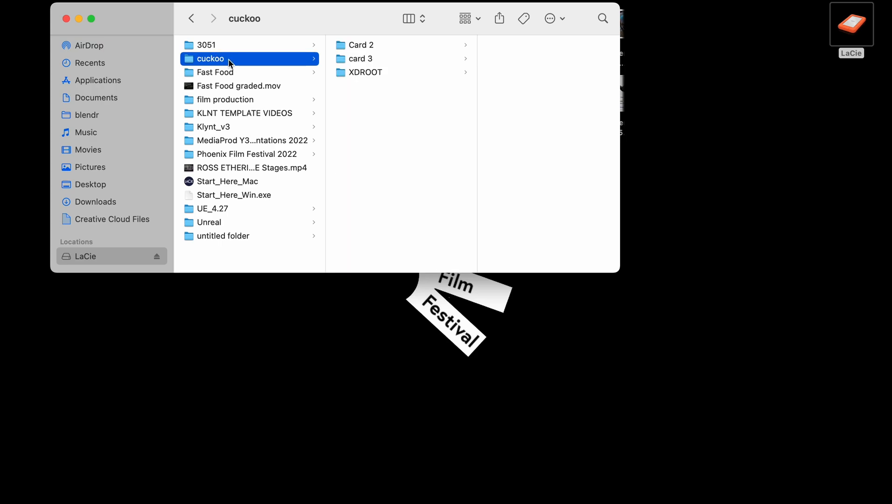
pyautogui.click(395, 45)
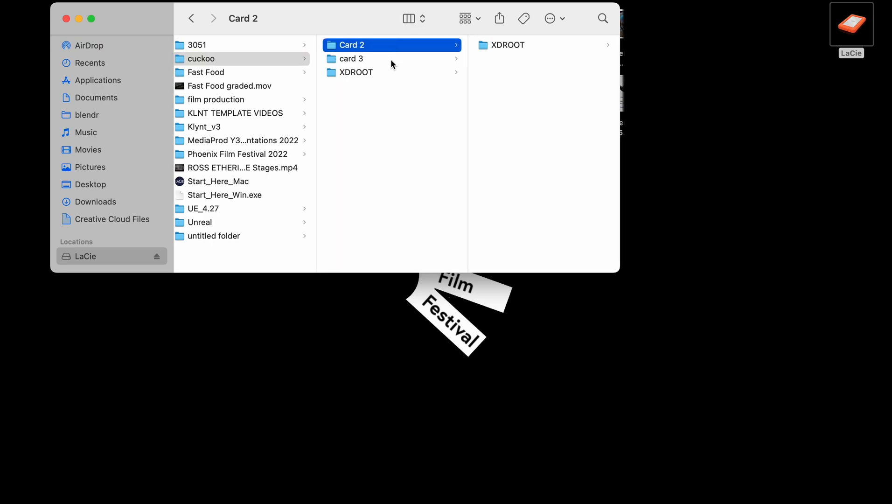
pyautogui.click(391, 60)
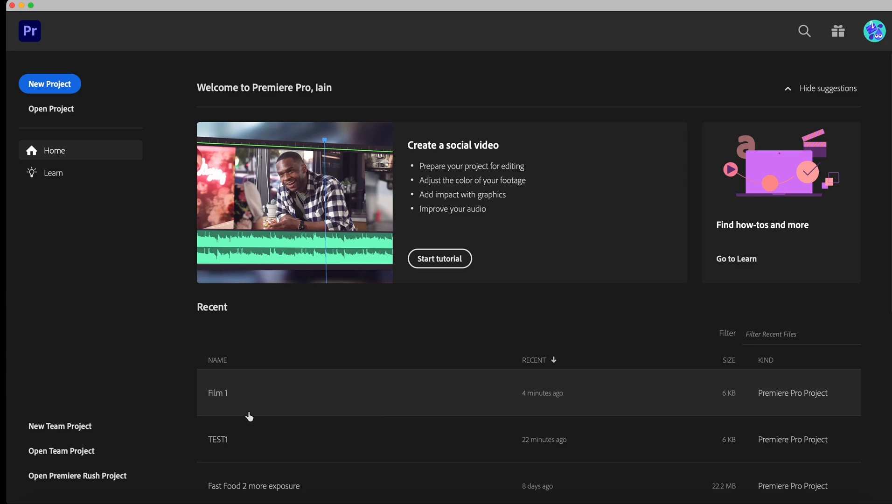
# Switch to Premiere Pro and look through its list of recent projects
pyautogui.scroll(-7, 285, 420)
pyautogui.scroll(2, 287, 420)
pyautogui.scroll(2, 285, 417)
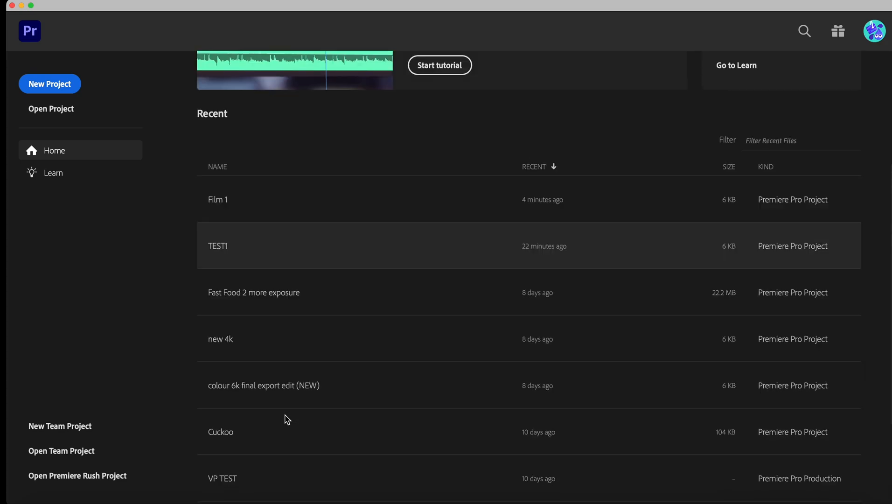
pyautogui.scroll(-3, 348, 349)
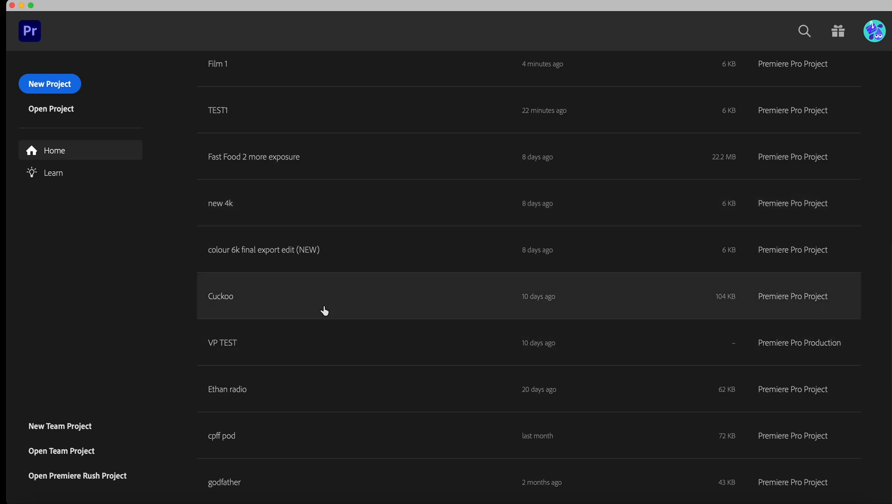
pyautogui.scroll(7, 325, 311)
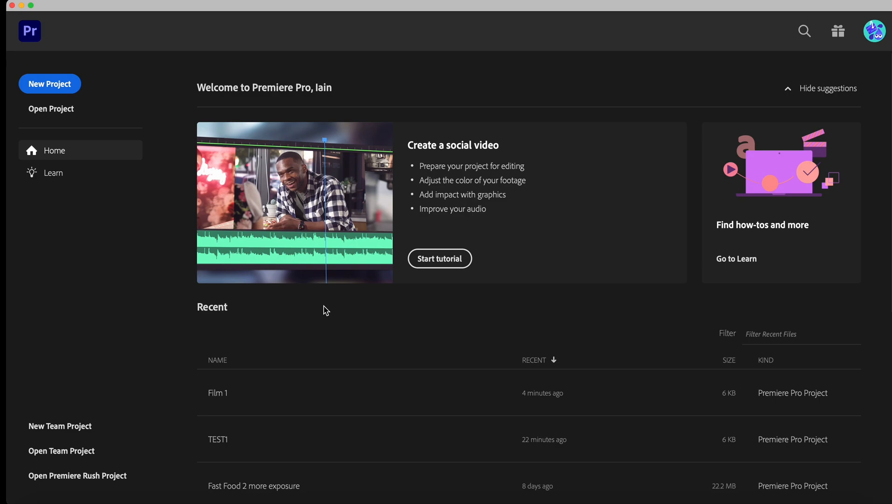
# Start a new project and name it Cuckoo Test
pyautogui.click(70, 91)
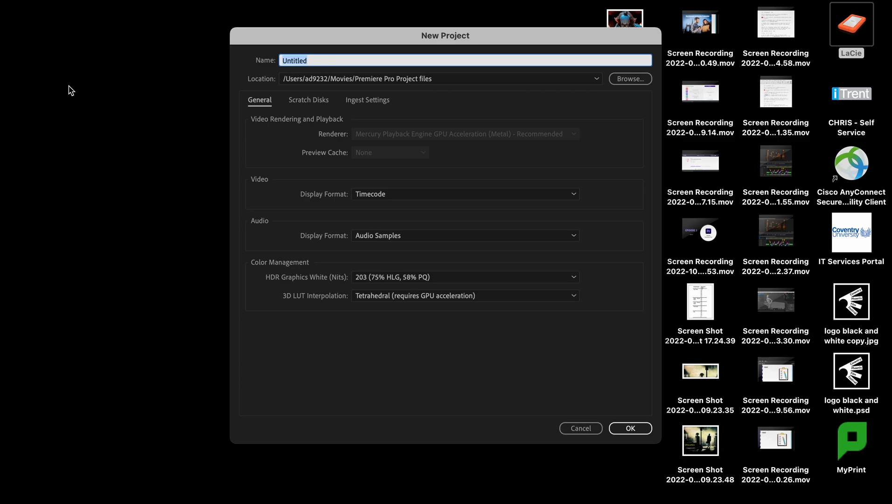
pyautogui.moveTo(278, 36); pyautogui.dragTo(201, 13)
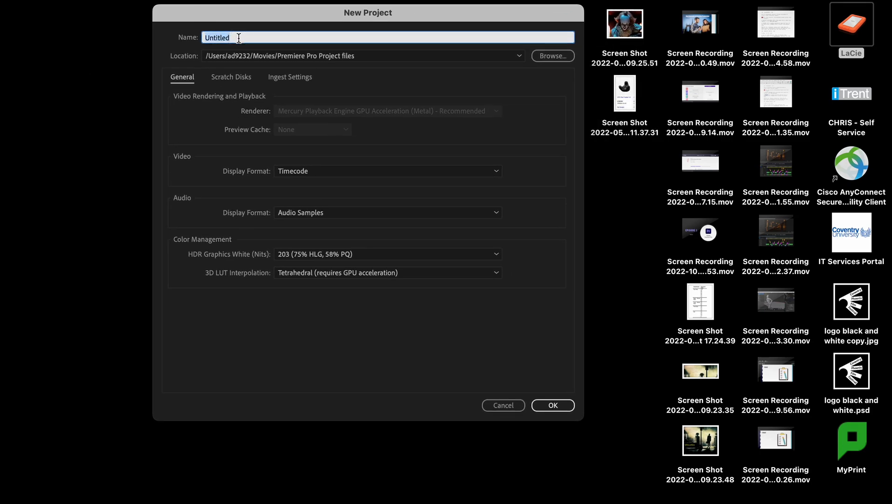
pyautogui.write('Cucjk')
pyautogui.press('BackSpace')
pyautogui.press('BackSpace')
pyautogui.press('BackSpace')
pyautogui.write('ckoo Test')
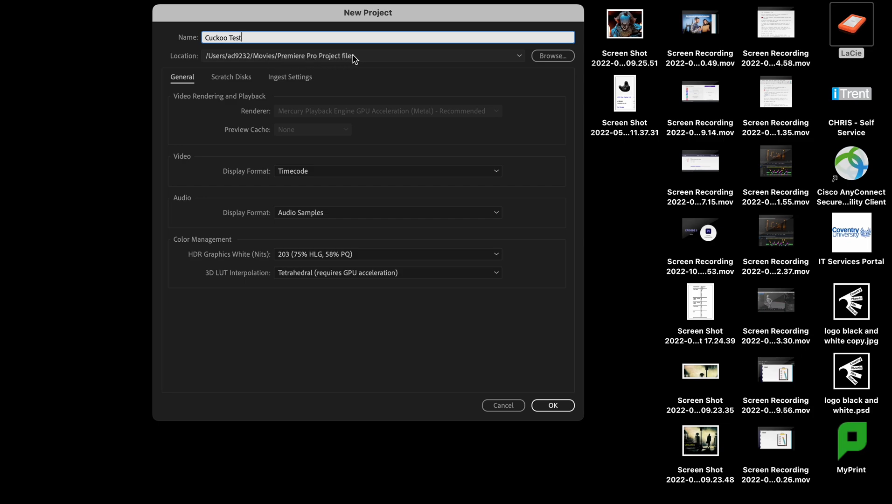
# Set the project location to the Premiere Pro Project files folder inside Movies
pyautogui.click(559, 56)
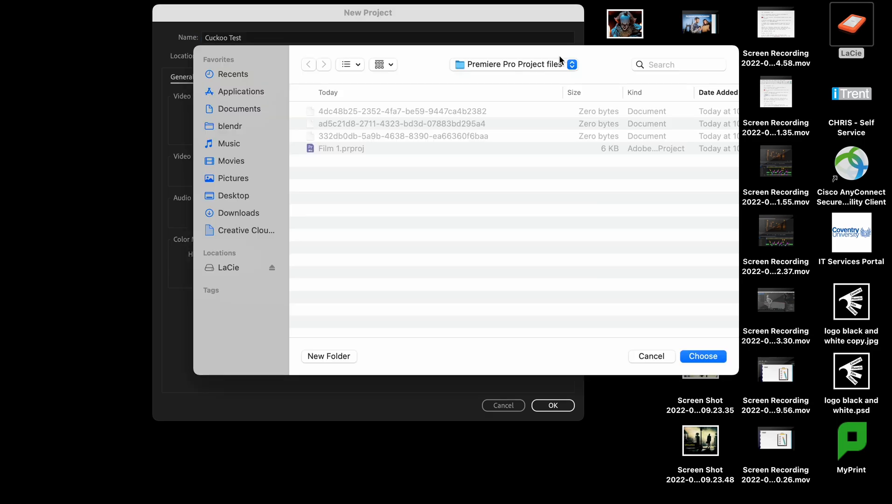
pyautogui.click(235, 160)
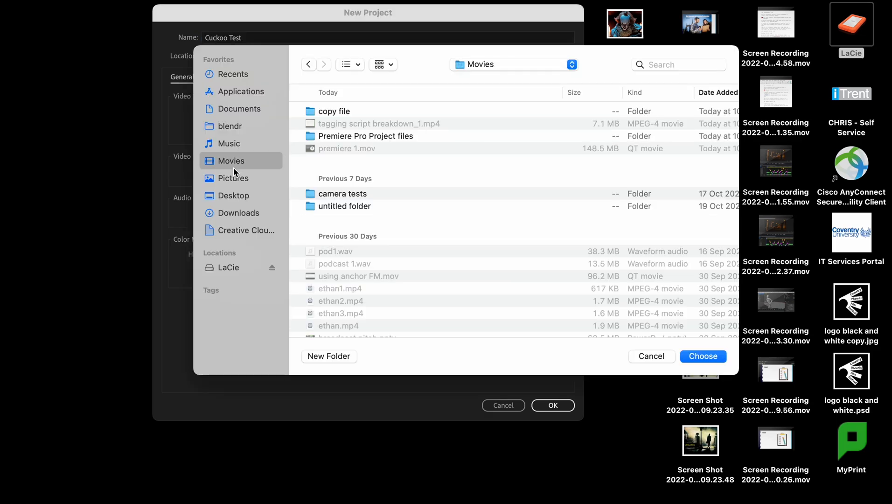
pyautogui.click(235, 177)
pyautogui.click(244, 143)
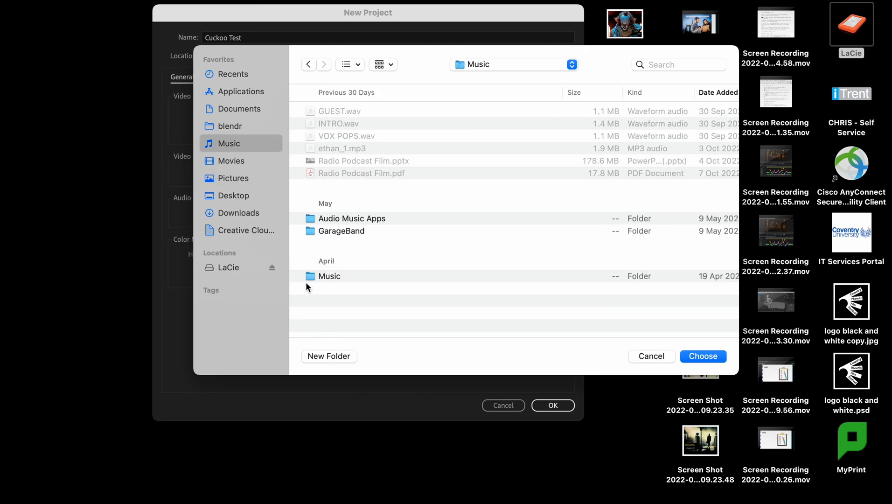
pyautogui.click(234, 162)
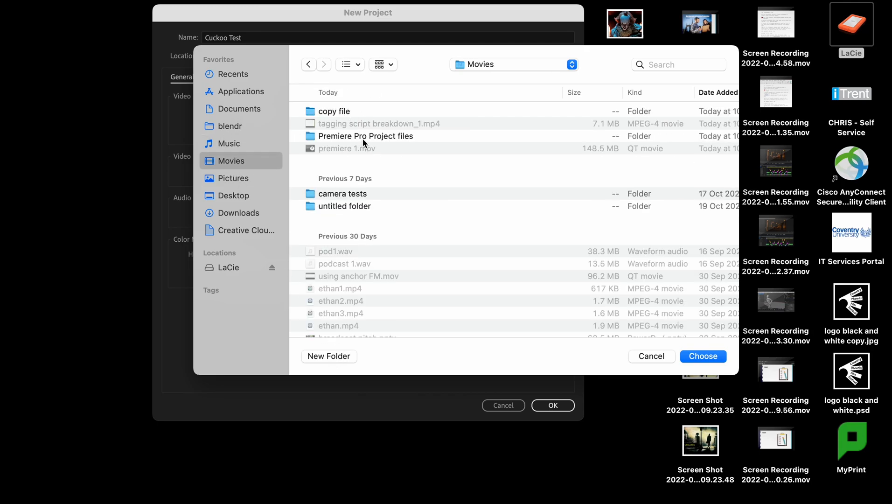
pyautogui.click(362, 137)
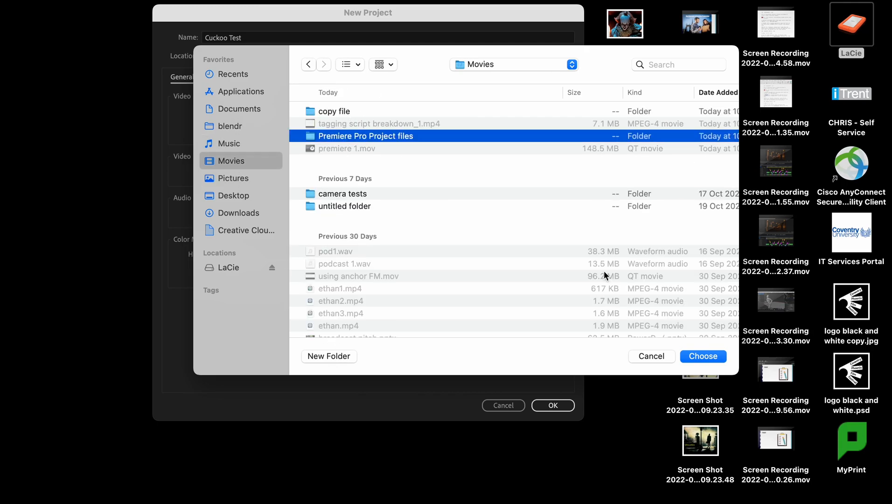
pyautogui.click(703, 358)
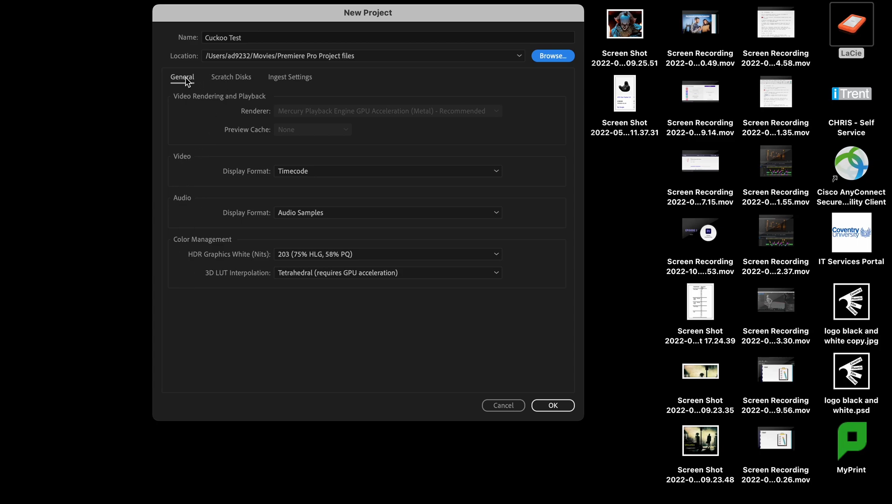
# Review the new project's scratch disk settings and the location options offered for Project Auto Save
pyautogui.click(223, 80)
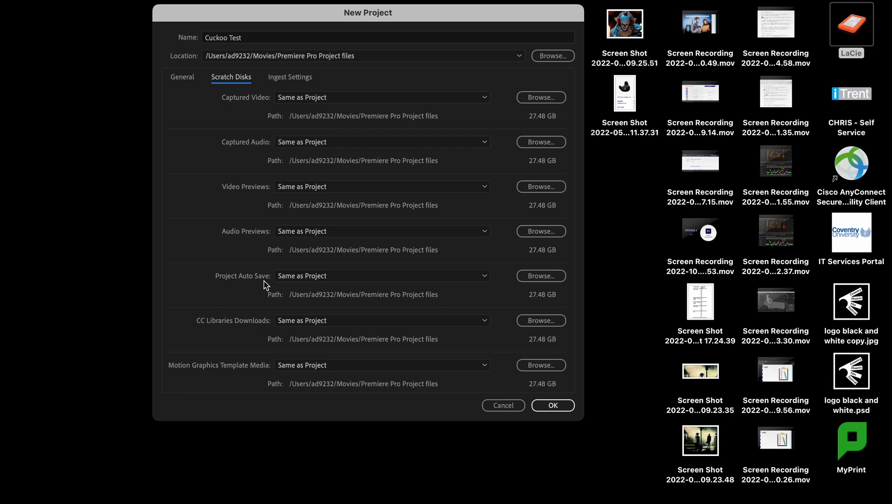
pyautogui.click(324, 275)
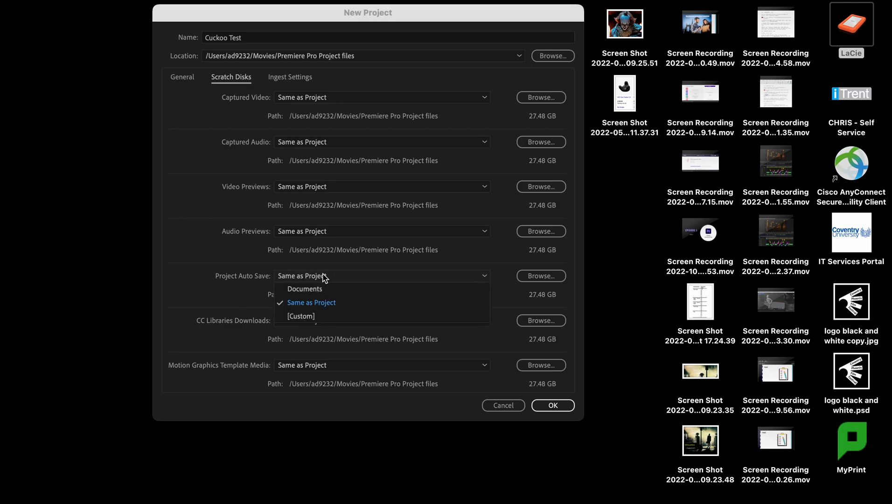
pyautogui.click(324, 275)
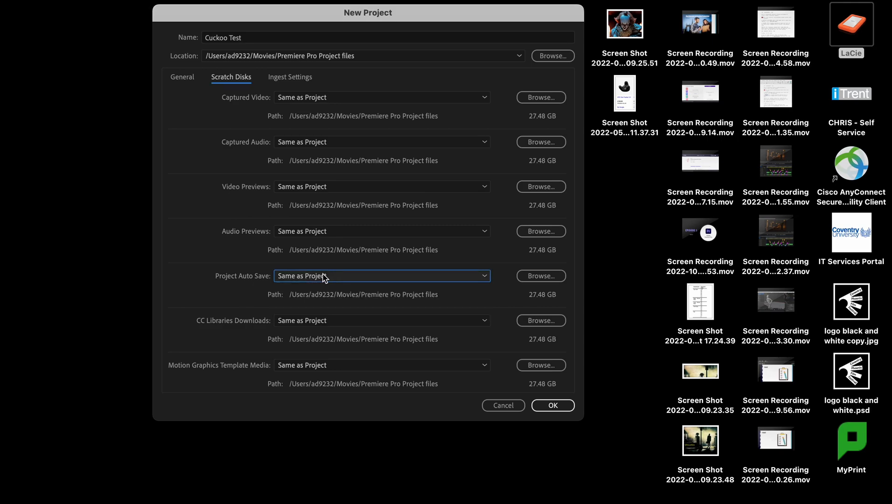
# Try to choose a new folder named Premiere Auto Saves inside Documents as the Project Auto Save location
pyautogui.click(534, 276)
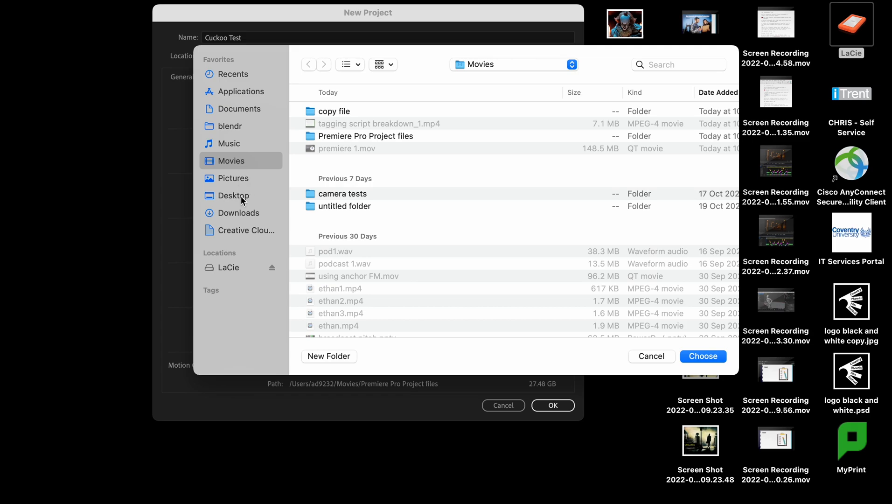
pyautogui.click(238, 105)
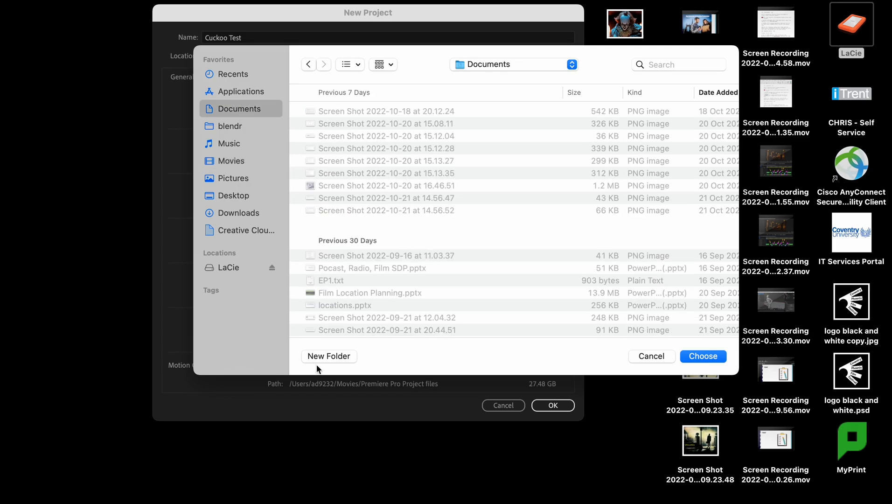
pyautogui.click(333, 355)
pyautogui.write('Premiere Auto Saves')
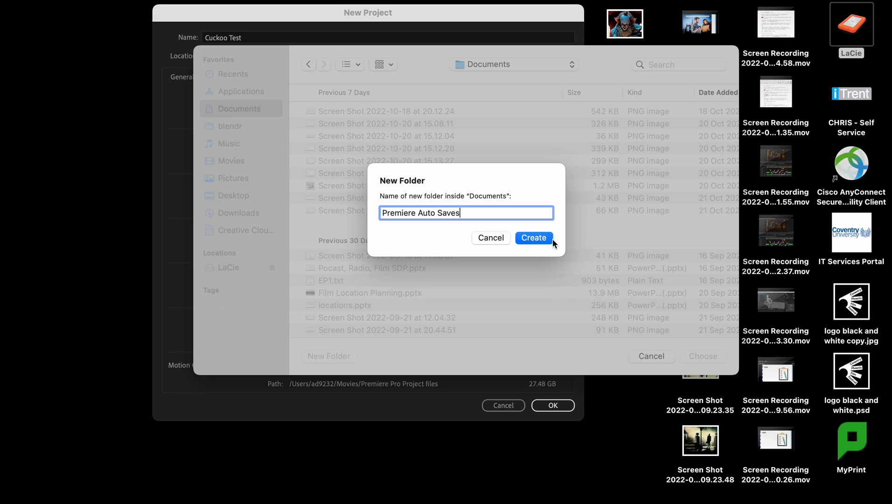
pyautogui.click(485, 237)
pyautogui.click(650, 356)
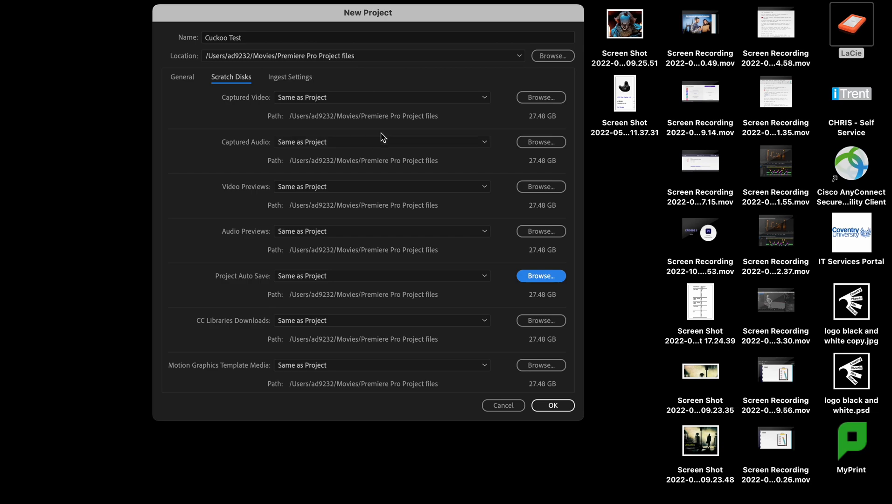
# Try enabling ingest with the Copy option, check the primary destination choices, and disable ingest again
pyautogui.click(284, 80)
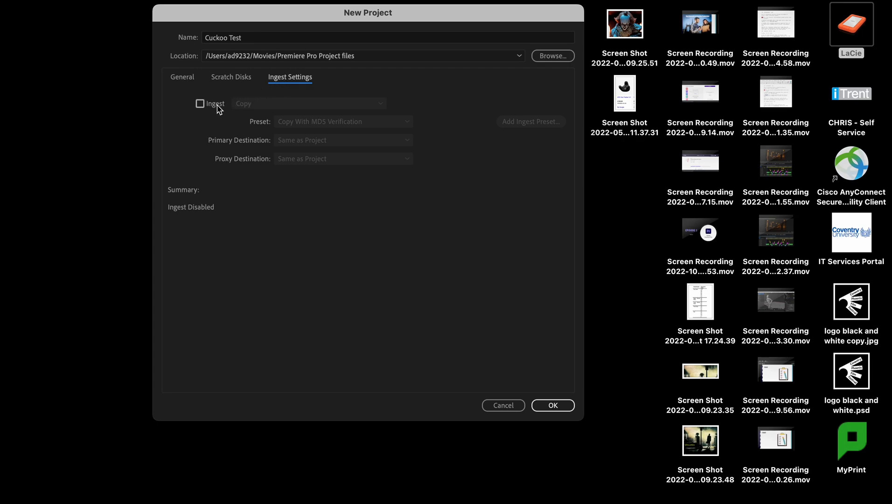
pyautogui.click(200, 104)
pyautogui.click(265, 104)
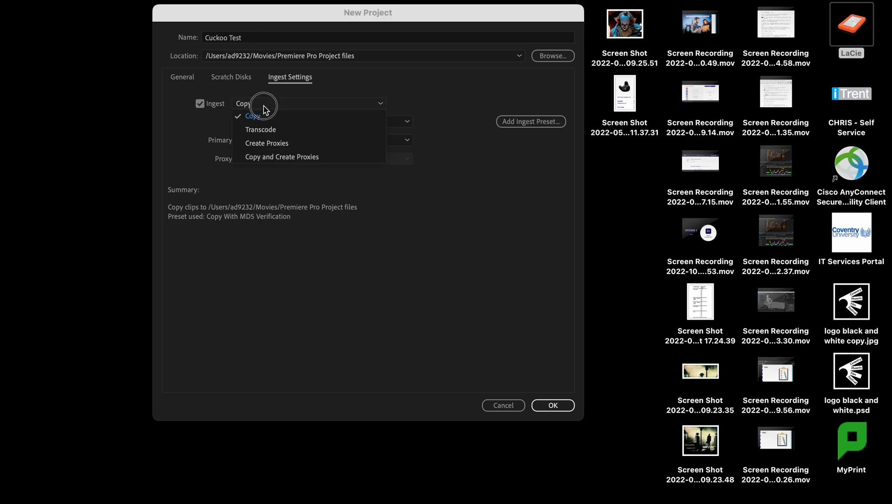
pyautogui.click(265, 118)
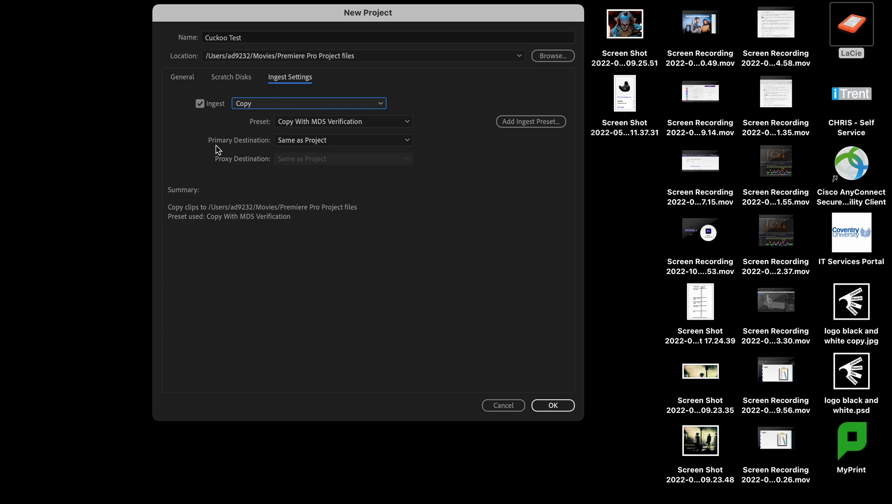
pyautogui.click(334, 142)
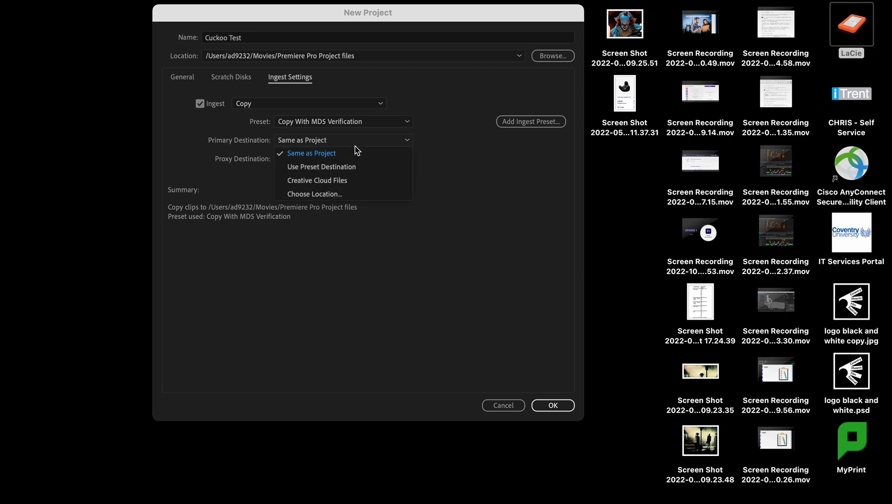
pyautogui.click(350, 140)
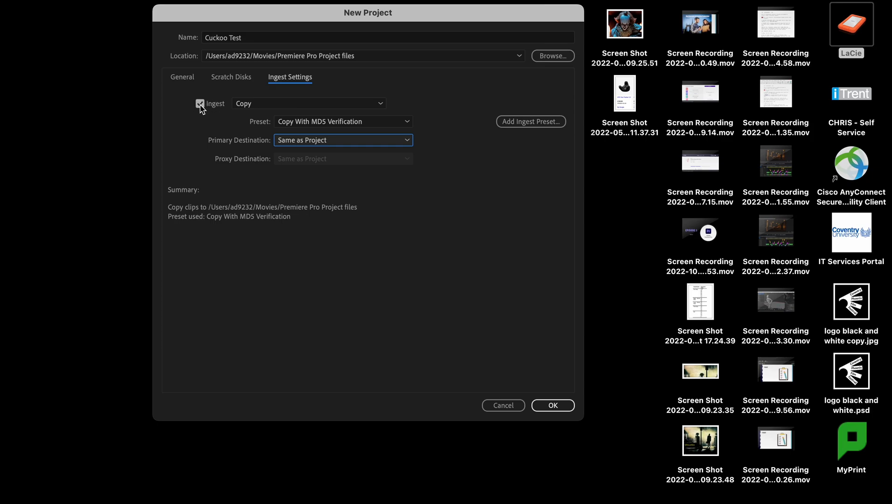
pyautogui.click(200, 104)
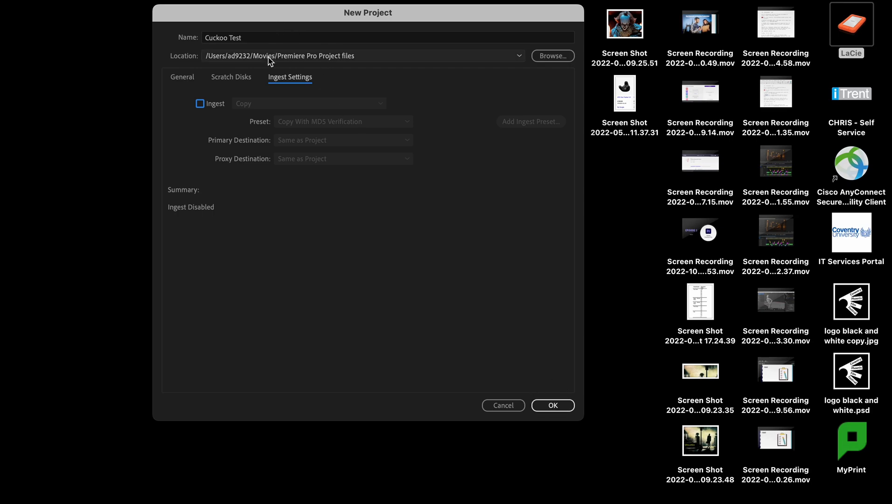
# Create the Cuckoo Test project with the chosen settings
pyautogui.click(550, 404)
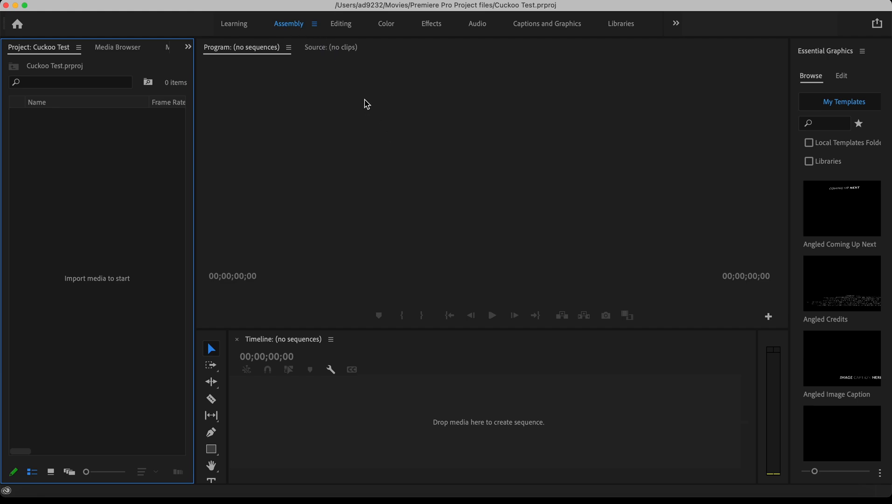
# View the Editing, Color and Effects workspaces in turn, ending on Effects
pyautogui.click(340, 24)
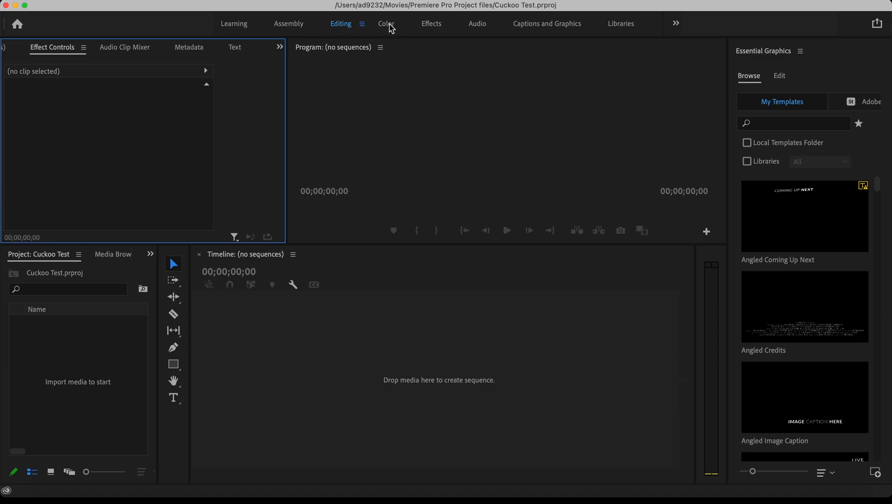
pyautogui.click(385, 23)
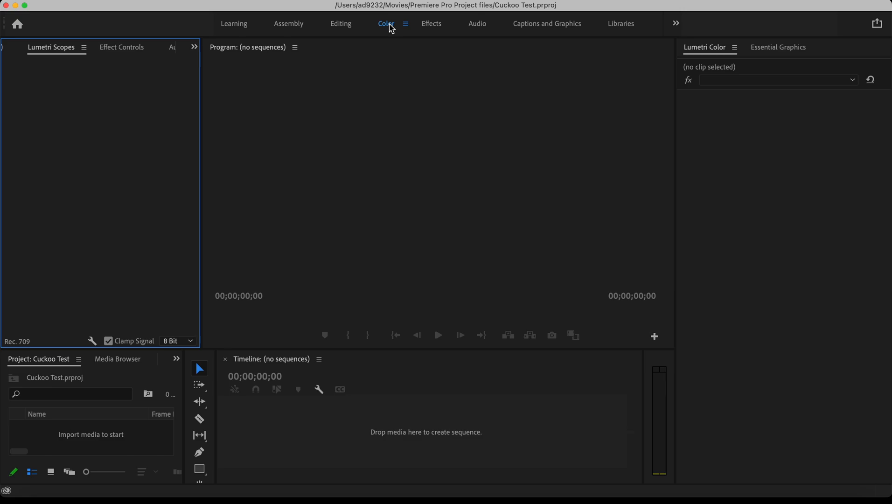
pyautogui.click(432, 24)
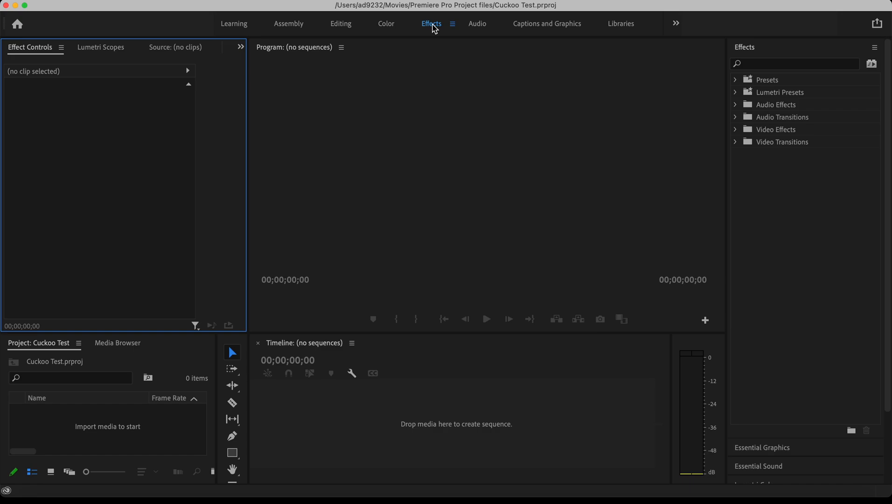
# Browse the audio effects, audio transitions and video effects categories, including the Adjust group of video effects
pyautogui.click(736, 104)
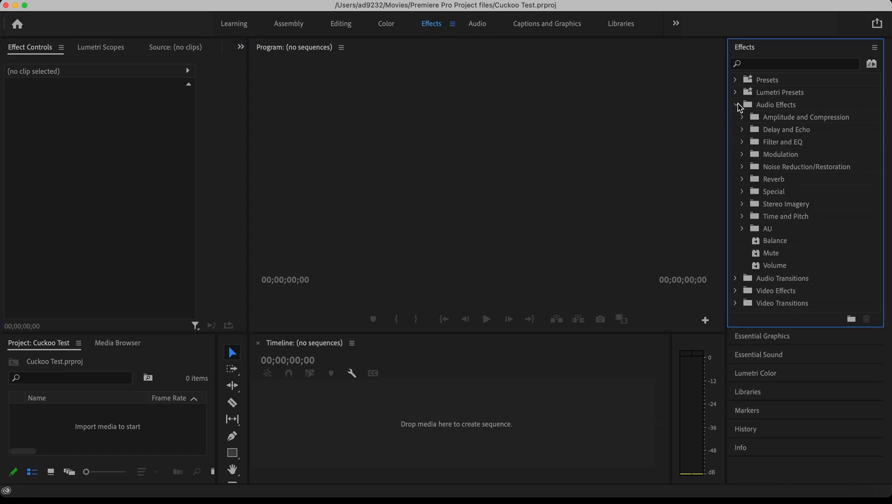
pyautogui.click(738, 107)
pyautogui.click(737, 118)
pyautogui.click(737, 118)
pyautogui.click(736, 130)
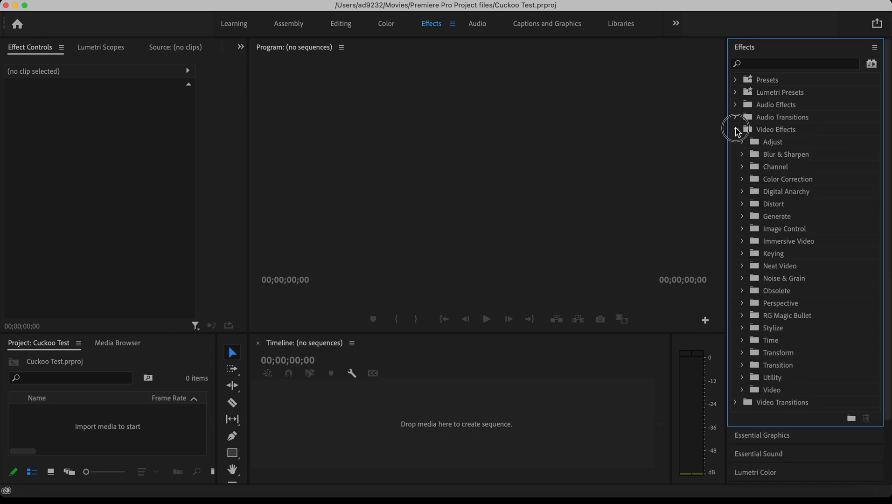
pyautogui.click(742, 143)
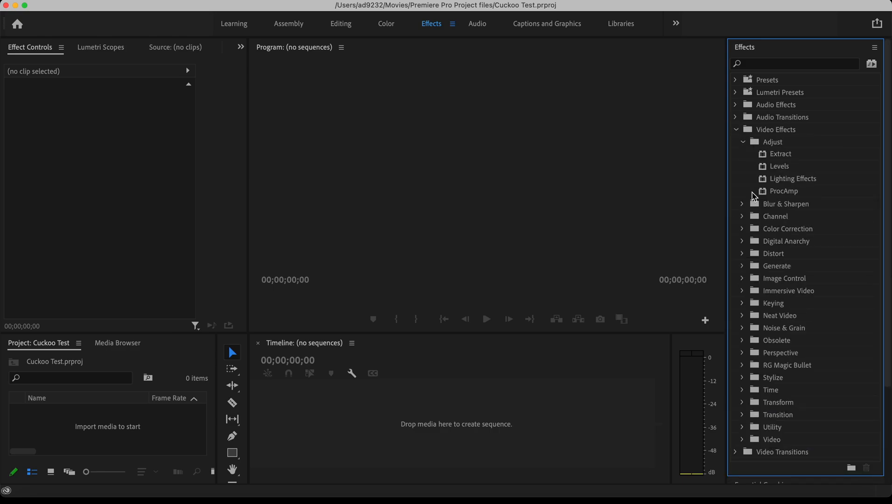
# View the Audio and the Captions and Graphics workspaces, ending on the Assembly workspace
pyautogui.click(736, 132)
pyautogui.click(478, 24)
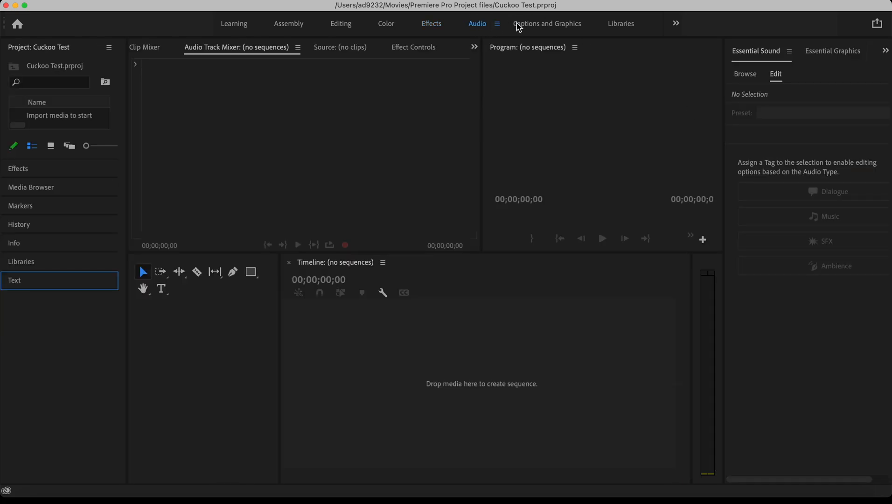
pyautogui.click(539, 28)
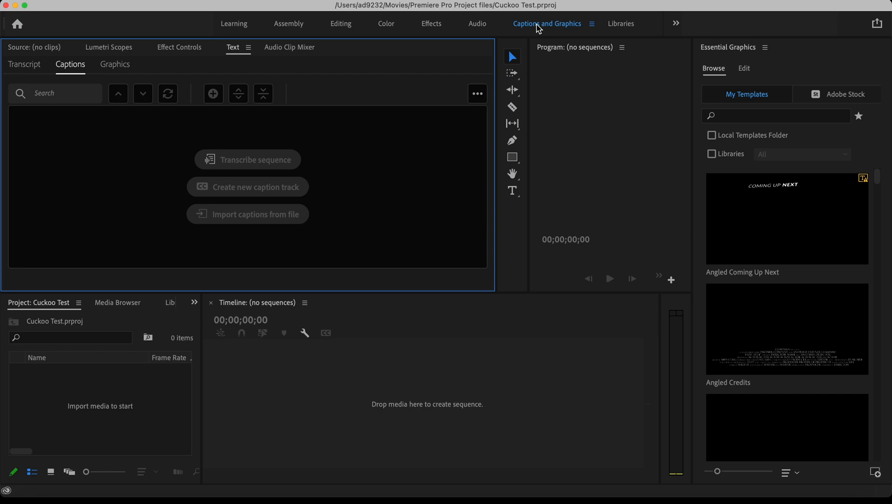
pyautogui.click(290, 26)
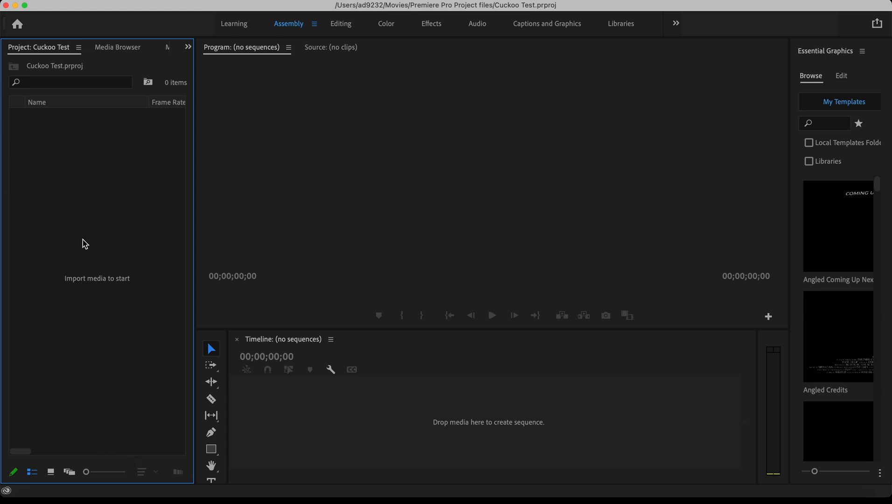
pyautogui.click(309, 96)
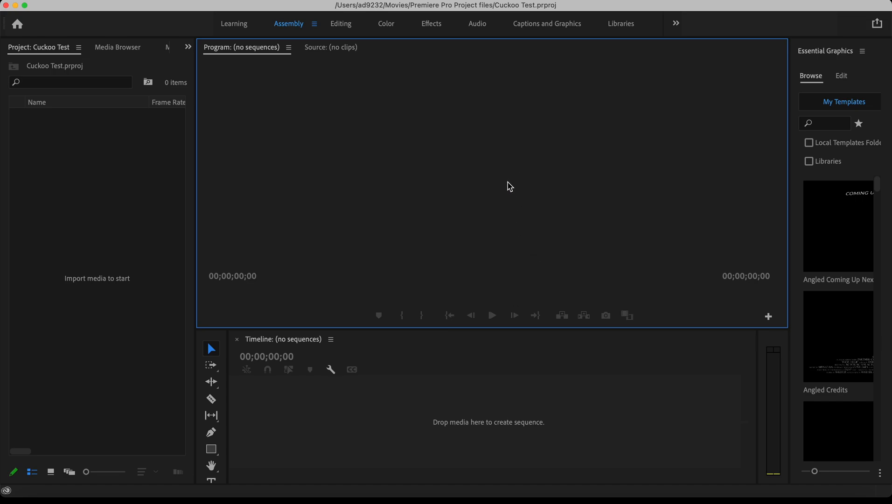
pyautogui.click(485, 412)
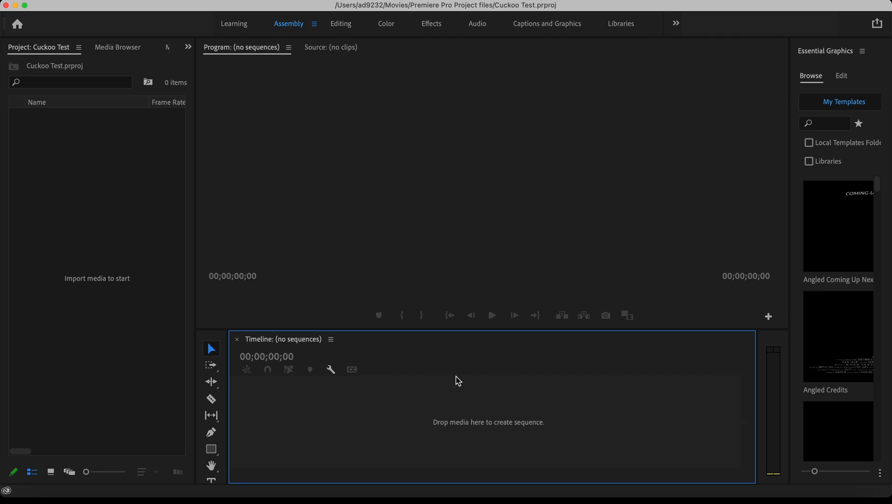
pyautogui.click(211, 343)
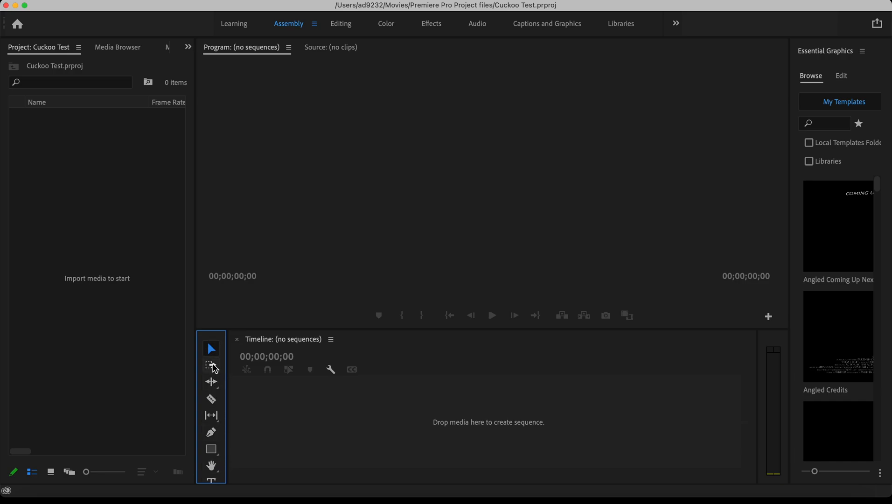
pyautogui.click(299, 401)
pyautogui.click(298, 432)
# Start a media import and browse to the Clip folder in cuckoo > Card 2 > XDROOT on the LaCie drive
pyautogui.click(105, 136)
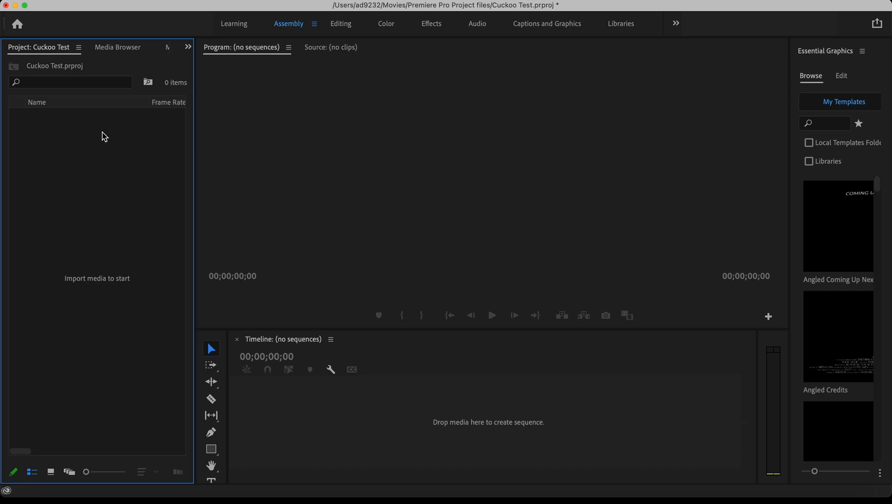
pyautogui.click(110, 2)
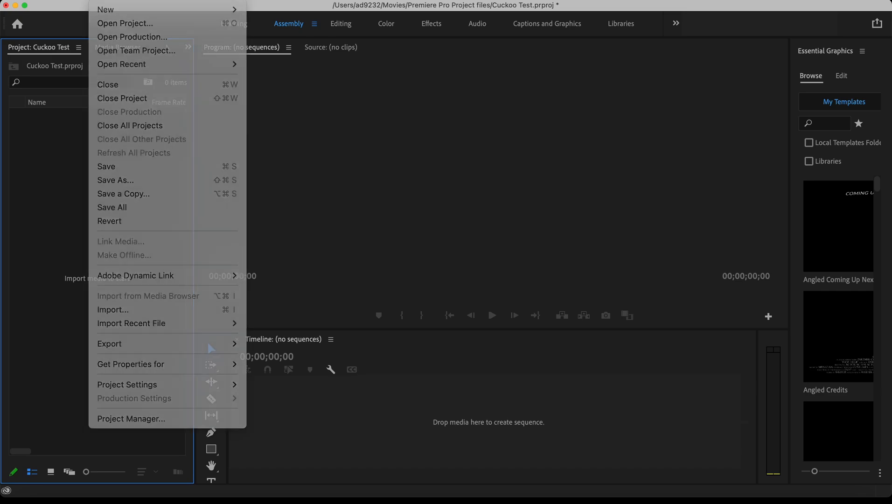
pyautogui.click(147, 310)
pyautogui.click(205, 266)
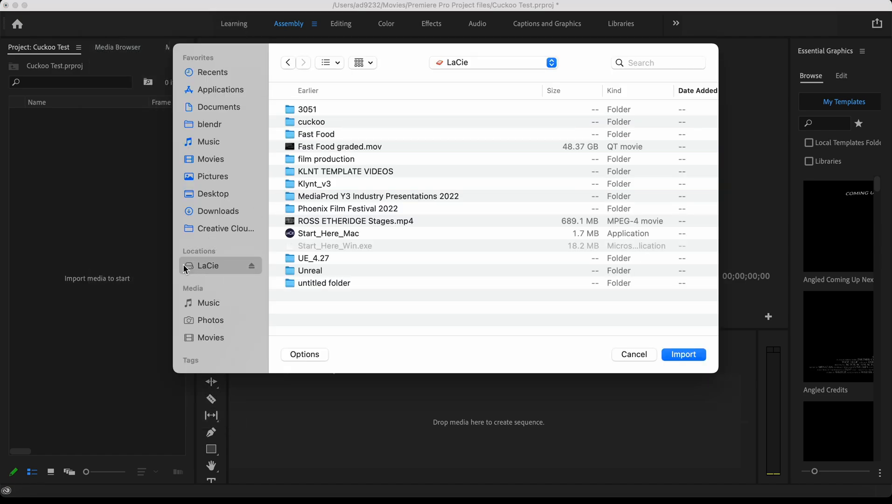
pyautogui.doubleClick(321, 124)
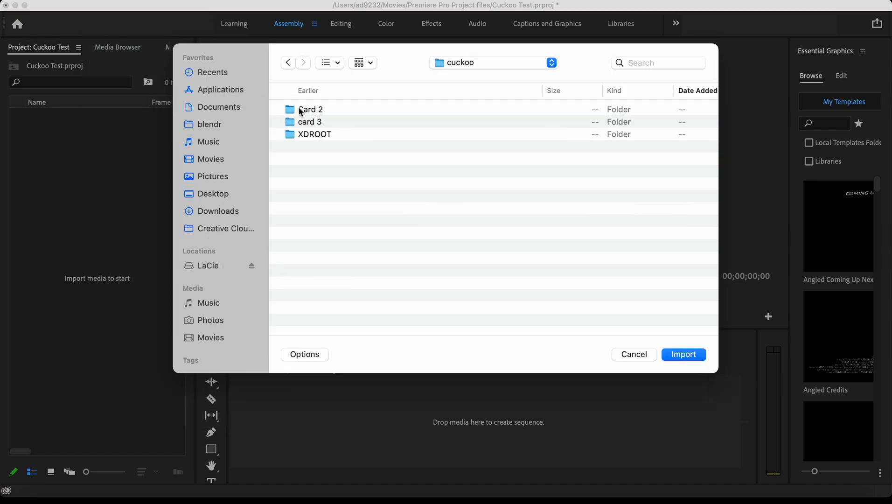
pyautogui.doubleClick(306, 112)
pyautogui.doubleClick(307, 109)
pyautogui.click(309, 110)
pyautogui.doubleClick(308, 110)
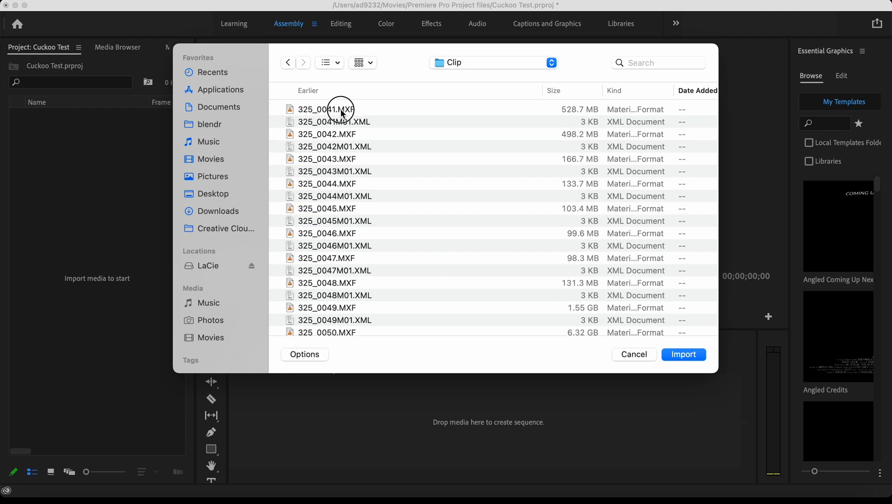
# Import 325_0041.MXF and 325_0042.MXF with their XML files selected, and dismiss the import report
pyautogui.click(344, 112)
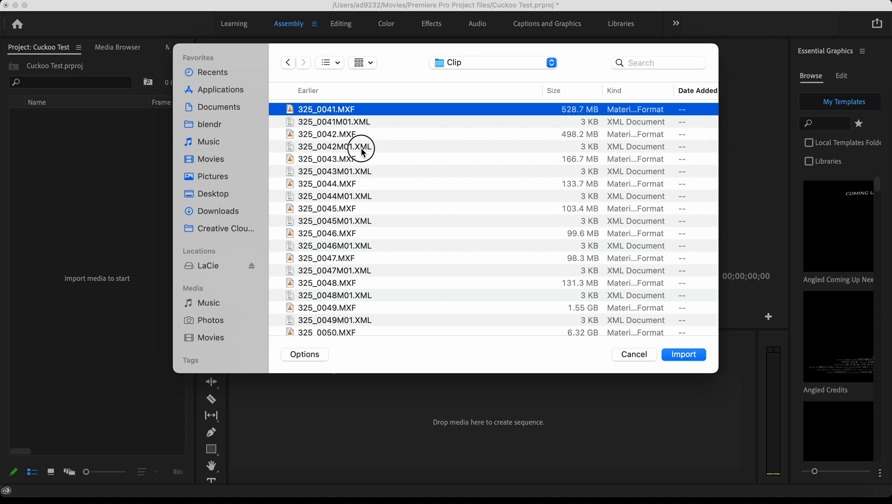
pyautogui.click(361, 147)
pyautogui.click(354, 110)
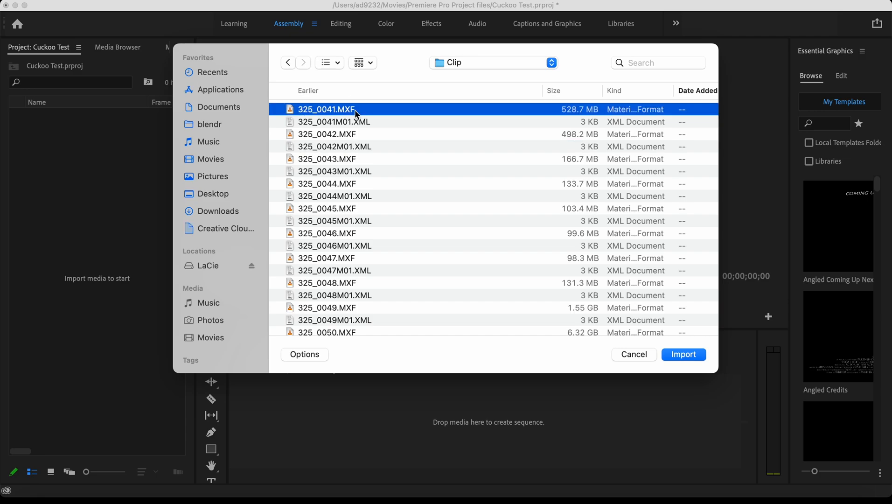
pyautogui.keyDown('shift'); pyautogui.click(378, 120); pyautogui.keyUp('shift')
pyautogui.keyDown('shift'); pyautogui.click(378, 135); pyautogui.keyUp('shift')
pyautogui.keyDown('shift'); pyautogui.click(382, 148); pyautogui.keyUp('shift')
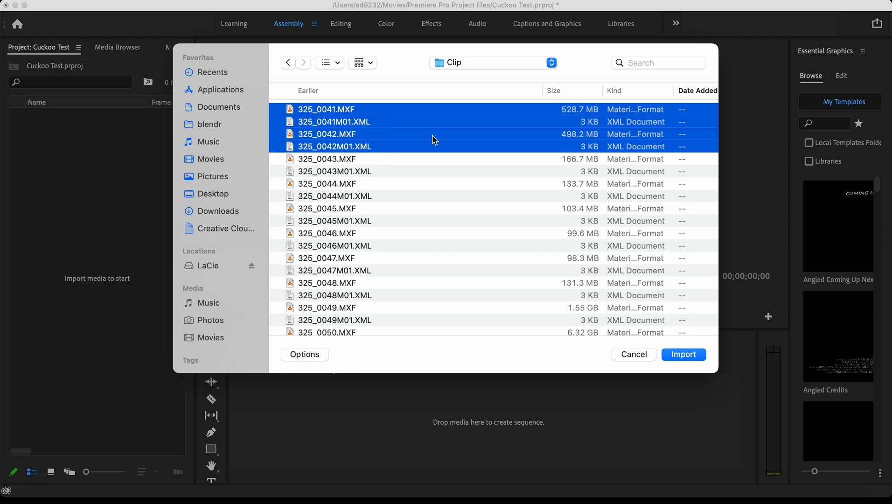
pyautogui.click(704, 353)
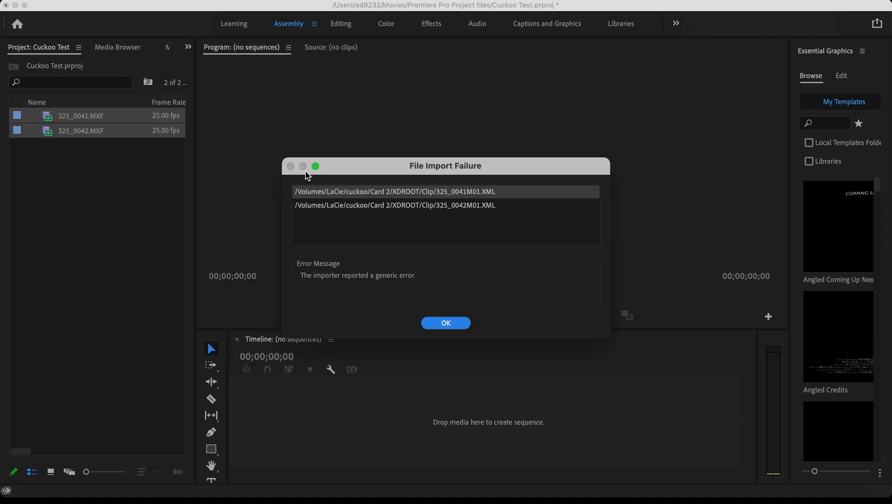
pyautogui.click(466, 204)
pyautogui.click(425, 190)
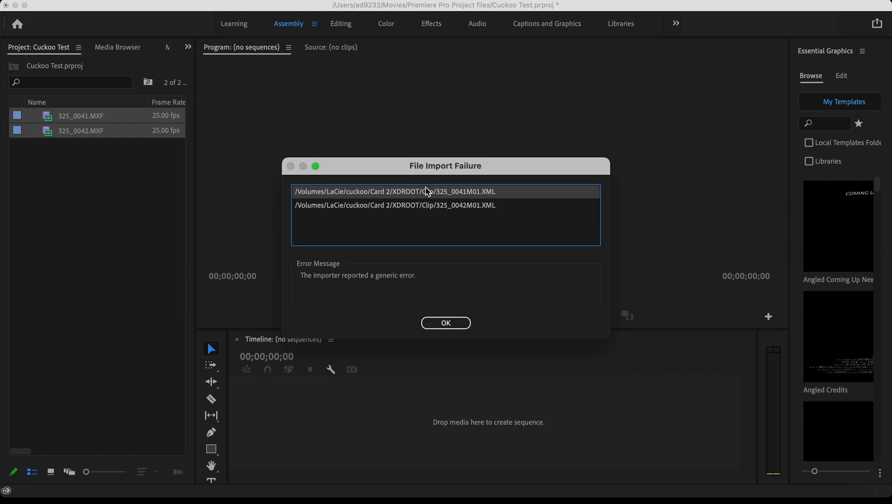
pyautogui.click(444, 324)
pyautogui.click(66, 226)
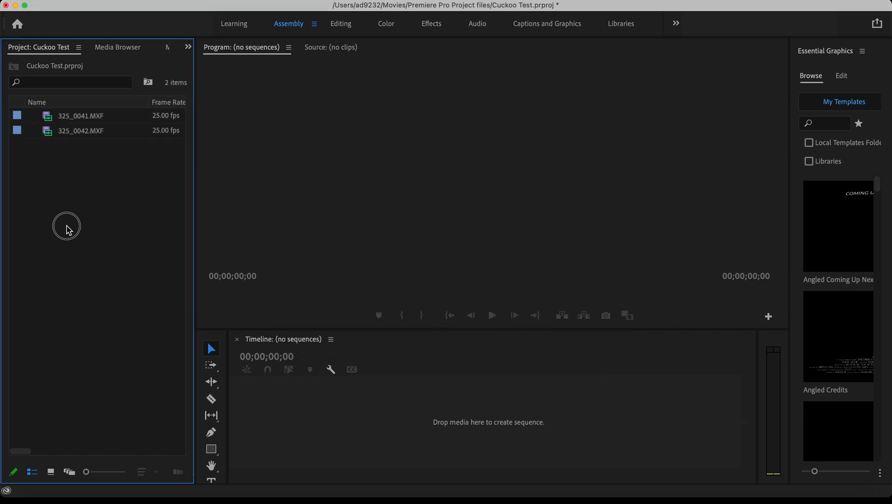
# Open clip 325_0041.MXF in the Source monitor, scrub through it and play it briefly
pyautogui.click(82, 118)
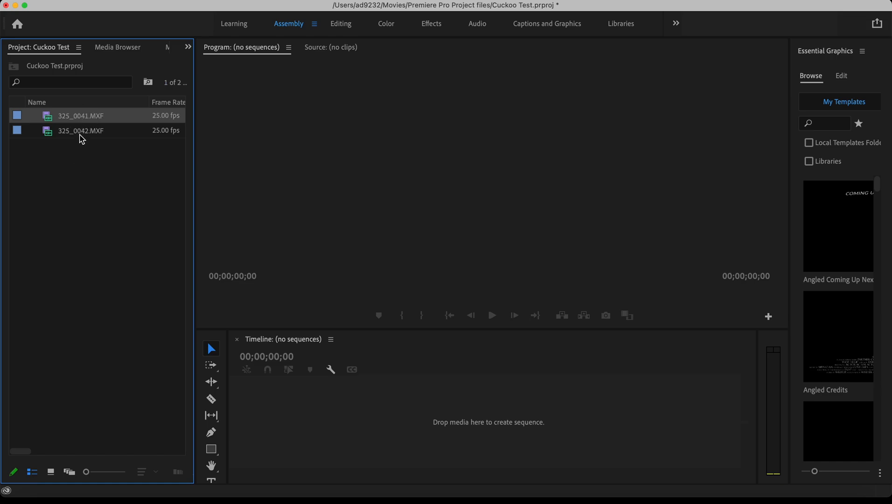
pyautogui.click(79, 135)
pyautogui.click(80, 189)
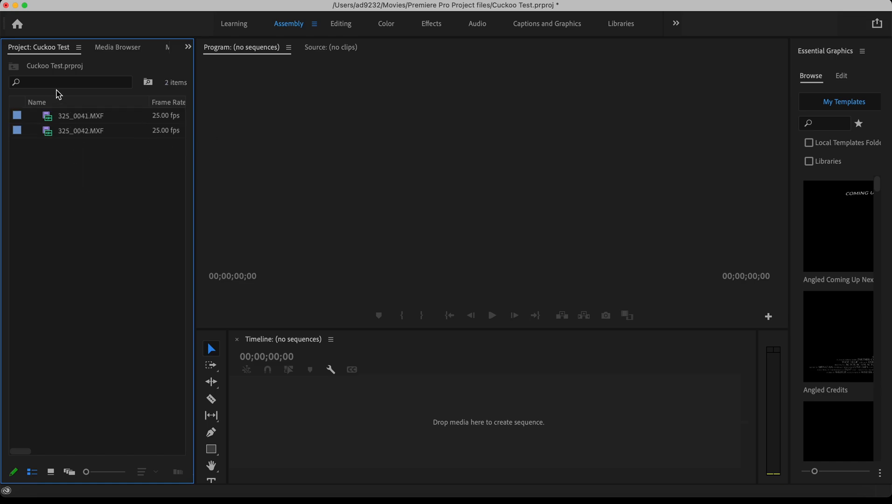
pyautogui.doubleClick(49, 120)
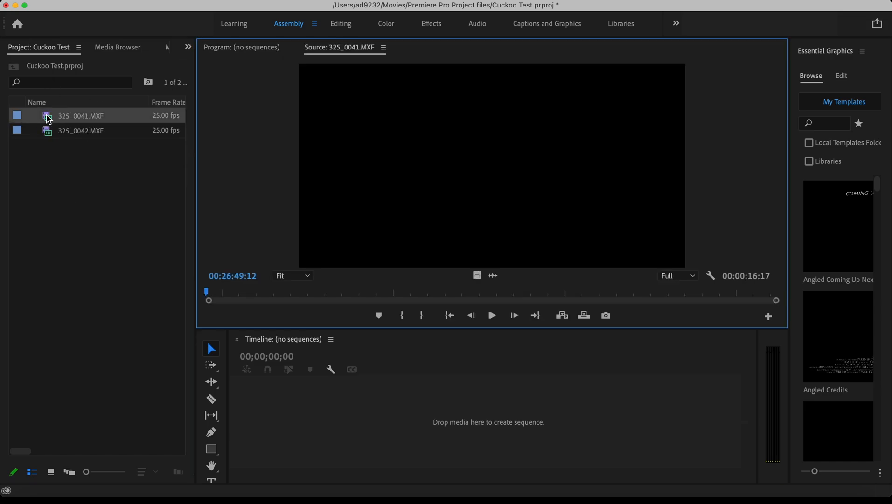
pyautogui.click(296, 292)
pyautogui.moveTo(298, 293)
pyautogui.mouseDown()
pyautogui.moveTo(432, 294)
pyautogui.moveTo(246, 292)
pyautogui.moveTo(313, 293)
pyautogui.mouseUp()
pyautogui.click(493, 317)
pyautogui.click(494, 317)
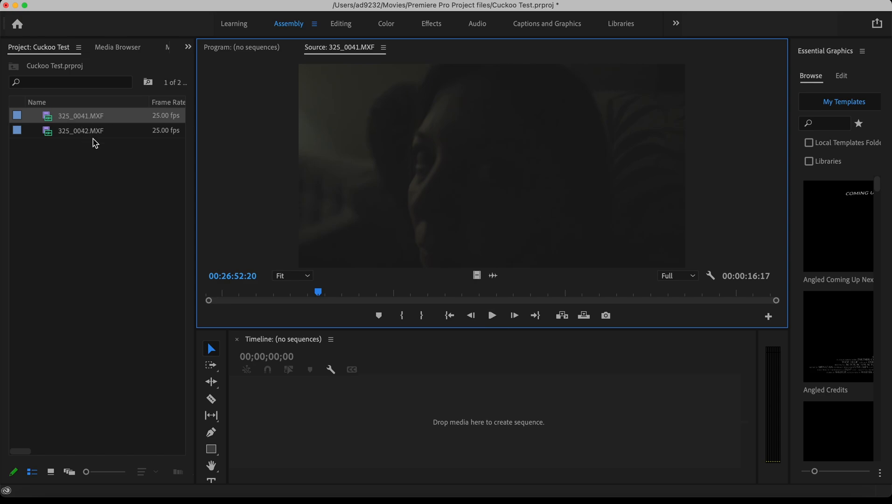
# Import only the video files 325_0046.MXF and 325_0047.MXF from the Clip folder into the project
pyautogui.click(99, 149)
pyautogui.click(107, 212)
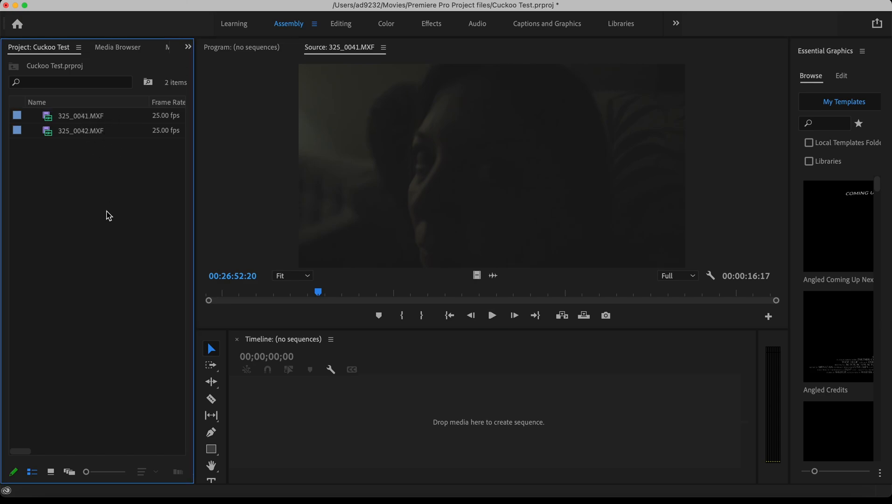
pyautogui.rightClick(109, 215)
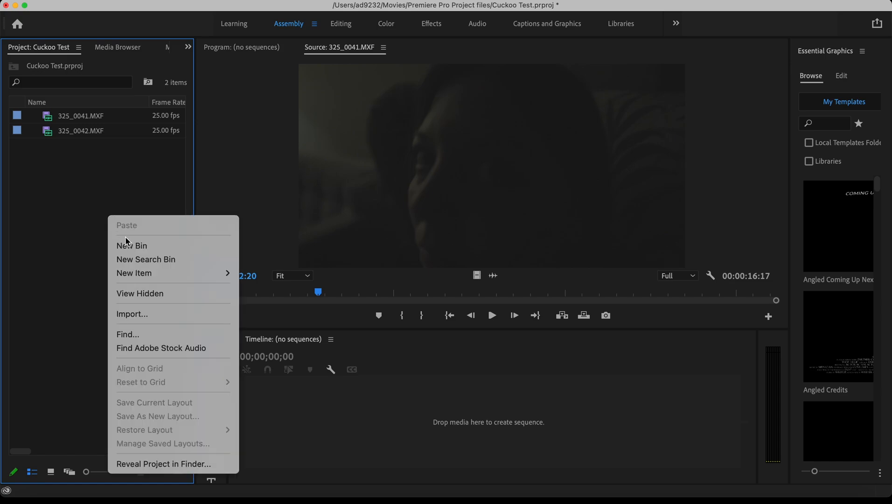
pyautogui.click(150, 315)
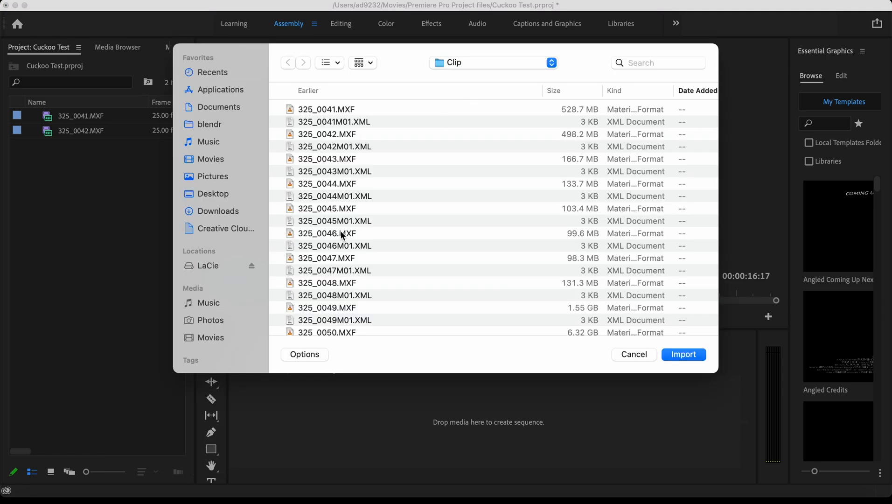
pyautogui.click(341, 237)
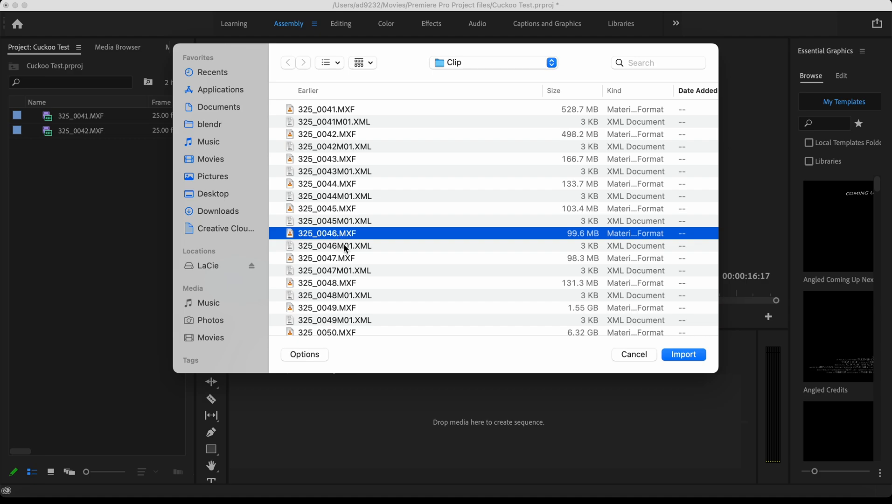
pyautogui.keyDown('shift'); pyautogui.click(338, 258); pyautogui.keyUp('shift')
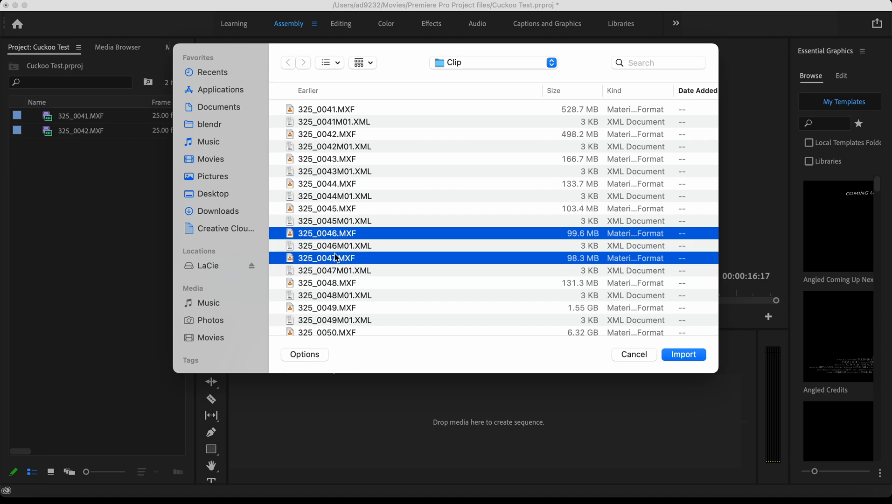
pyautogui.click(690, 354)
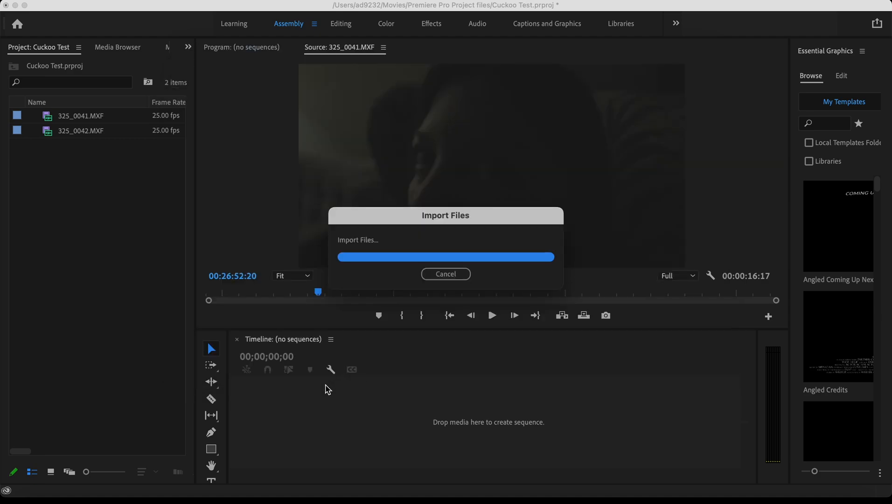
pyautogui.click(87, 275)
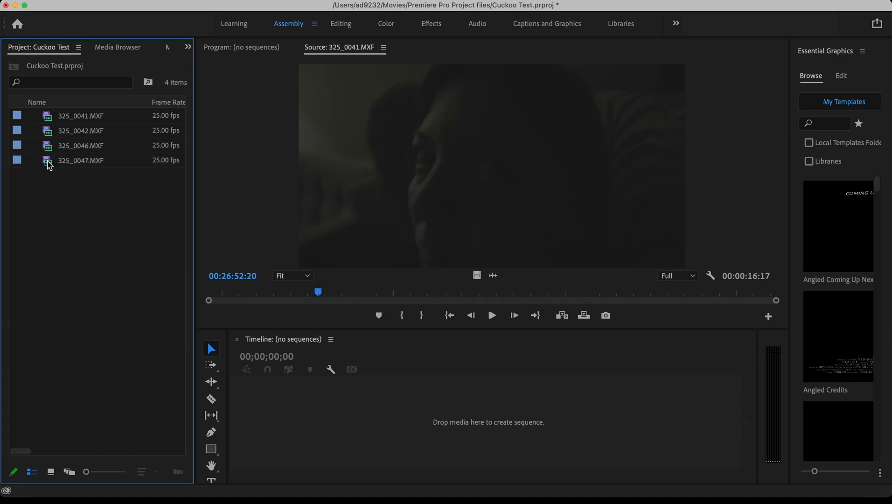
# Preview clips 325_0047.MXF and 325_0046.MXF in turn in the Source monitor
pyautogui.doubleClick(48, 160)
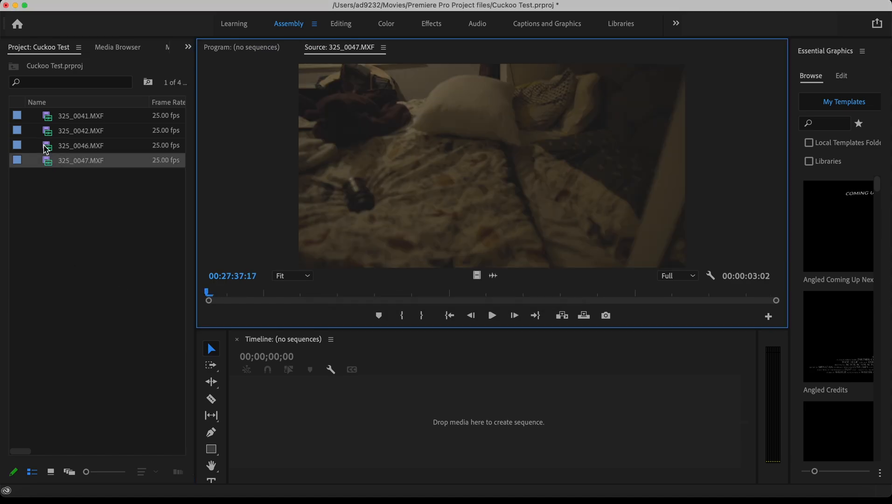
pyautogui.doubleClick(47, 147)
pyautogui.click(56, 205)
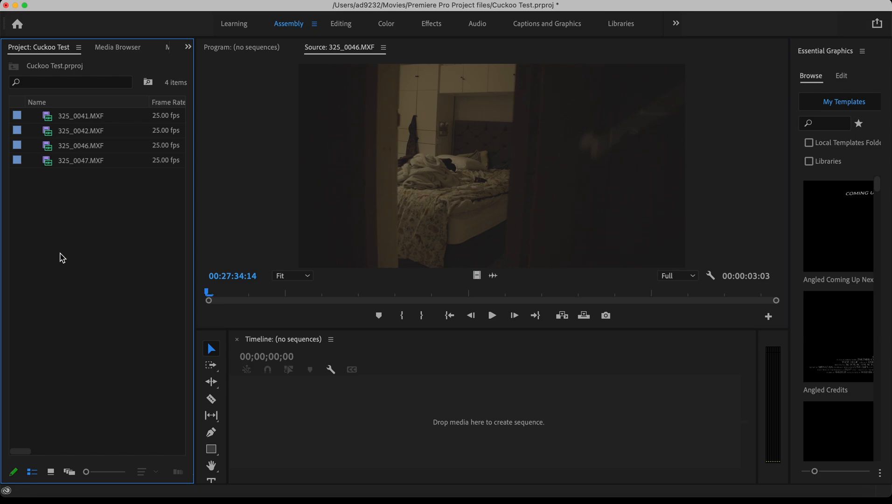
# Import the video files 325_0058.MXF through 325_0064.MXF from the Clip folder, leaving out their XML files
pyautogui.press('super+i')
pyautogui.scroll(-10, 389, 261)
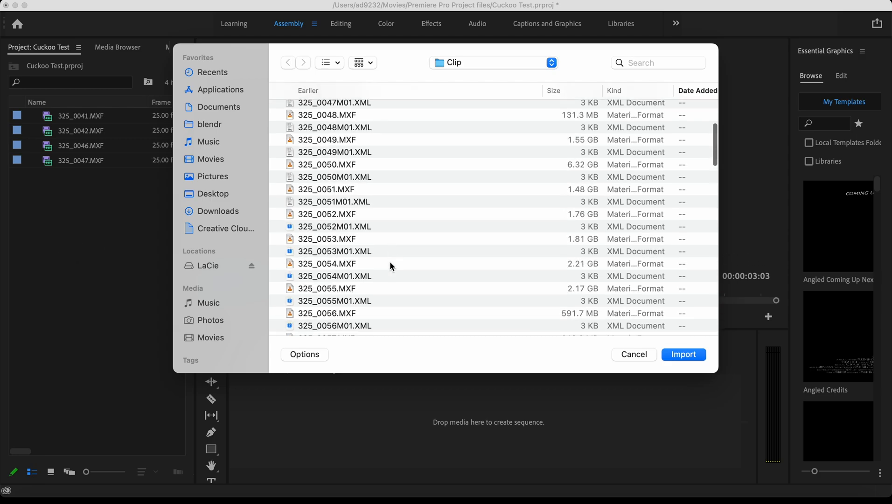
pyautogui.click(364, 267)
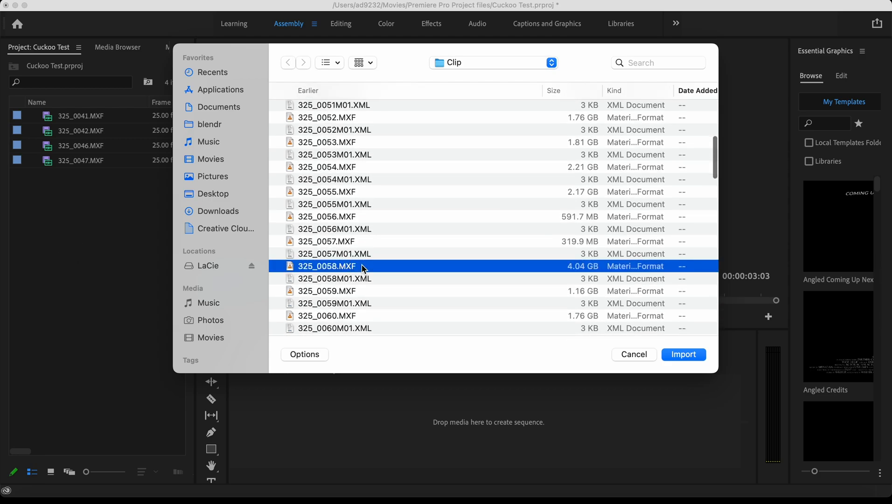
pyautogui.keyDown('super'); pyautogui.click(365, 291); pyautogui.keyUp('super')
pyautogui.keyDown('super'); pyautogui.click(364, 315); pyautogui.keyUp('super')
pyautogui.scroll(-3, 364, 316)
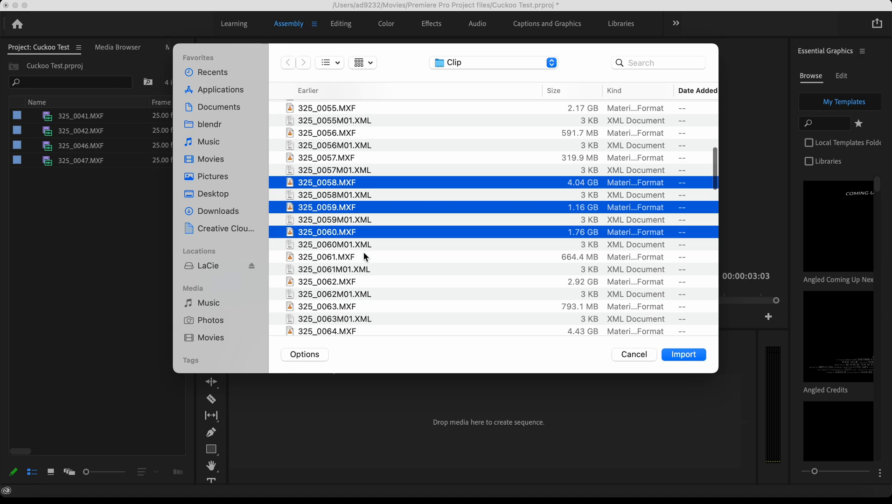
pyautogui.keyDown('super'); pyautogui.click(363, 257); pyautogui.keyUp('super')
pyautogui.keyDown('super'); pyautogui.click(367, 282); pyautogui.keyUp('super')
pyautogui.keyDown('super'); pyautogui.click(369, 306); pyautogui.keyUp('super')
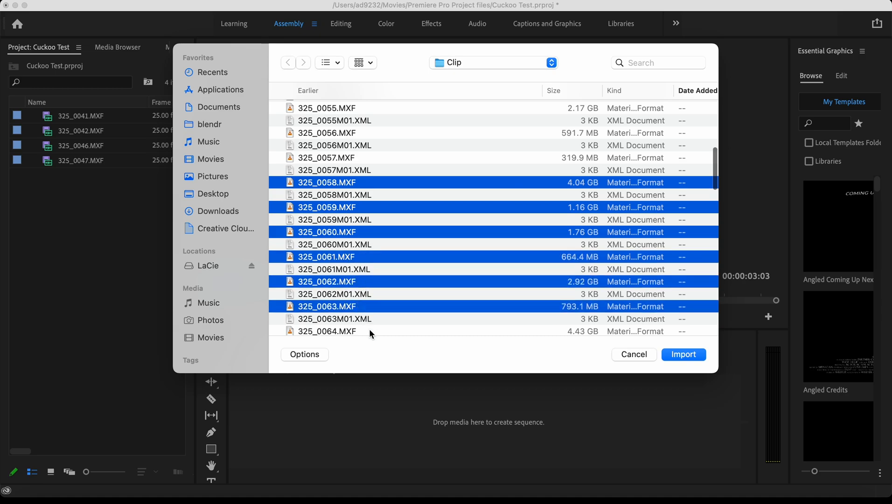
pyautogui.click(683, 355)
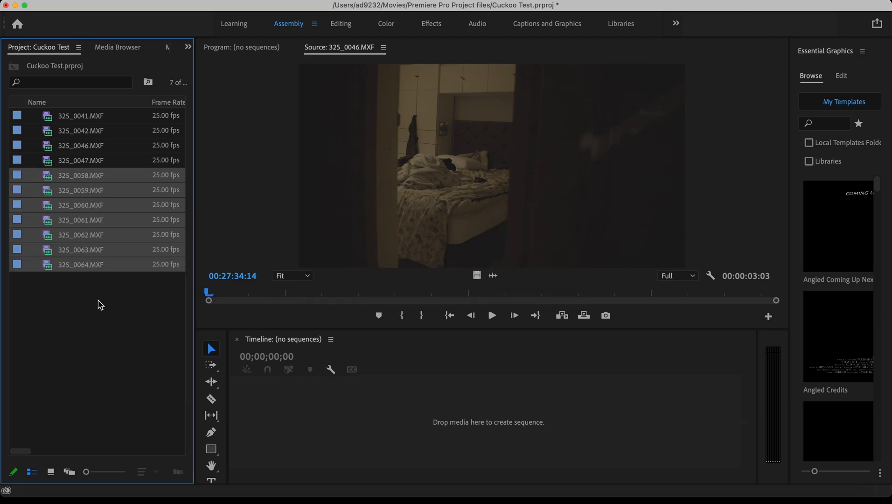
# Preview clips 325_0059.MXF, 325_0060.MXF and 325_0046.MXF in turn in the Source monitor
pyautogui.click(100, 307)
pyautogui.doubleClick(46, 190)
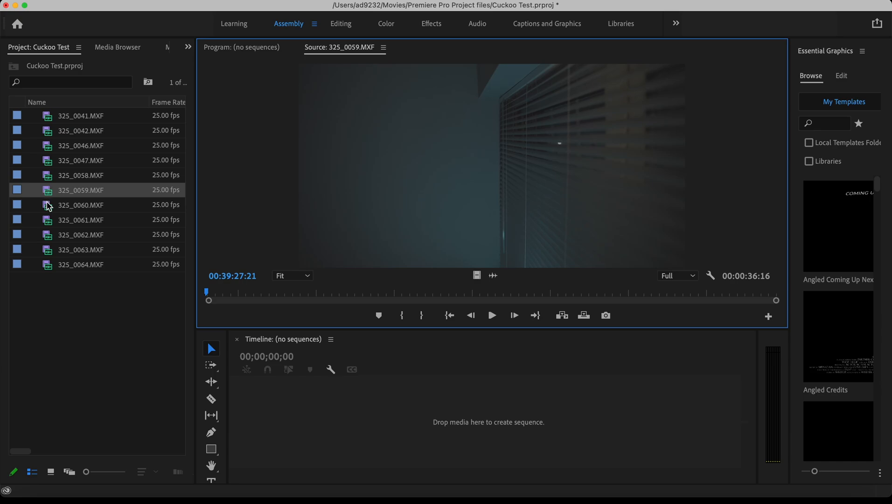
pyautogui.doubleClick(45, 204)
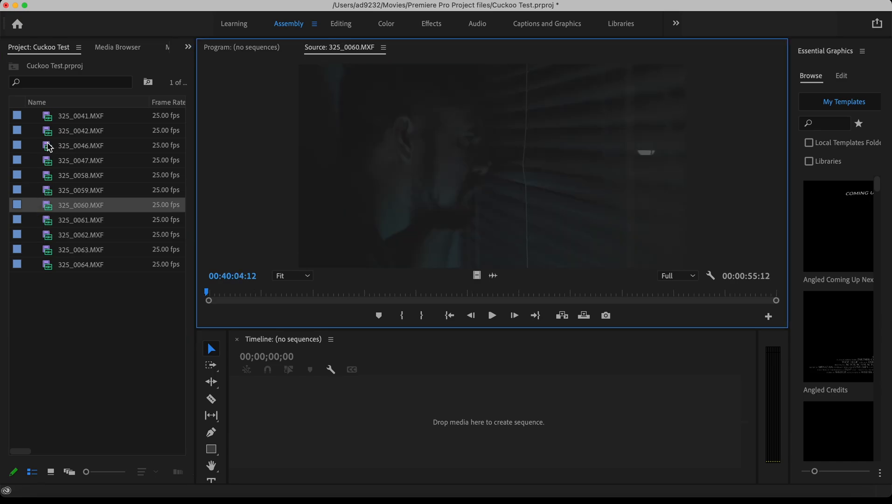
pyautogui.doubleClick(47, 145)
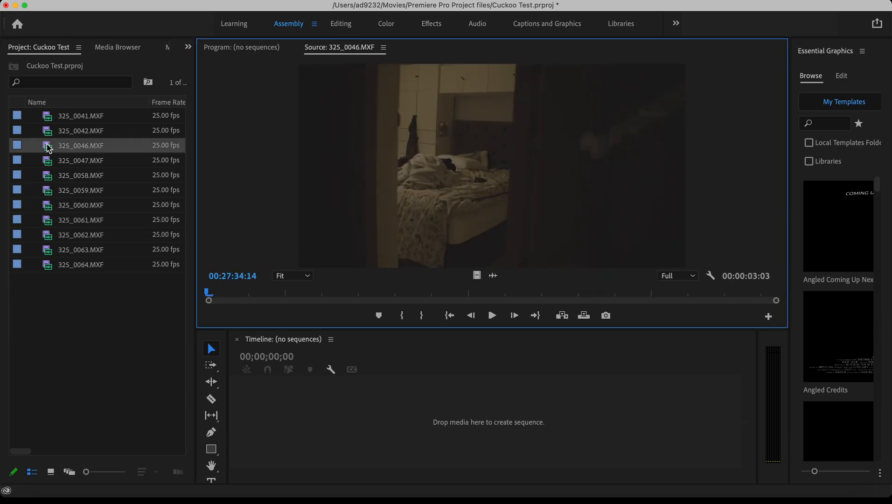
# Remove clips 325_0041.MXF, 325_0042.MXF, 325_0046.MXF and 325_0047.MXF from the project
pyautogui.click(80, 160)
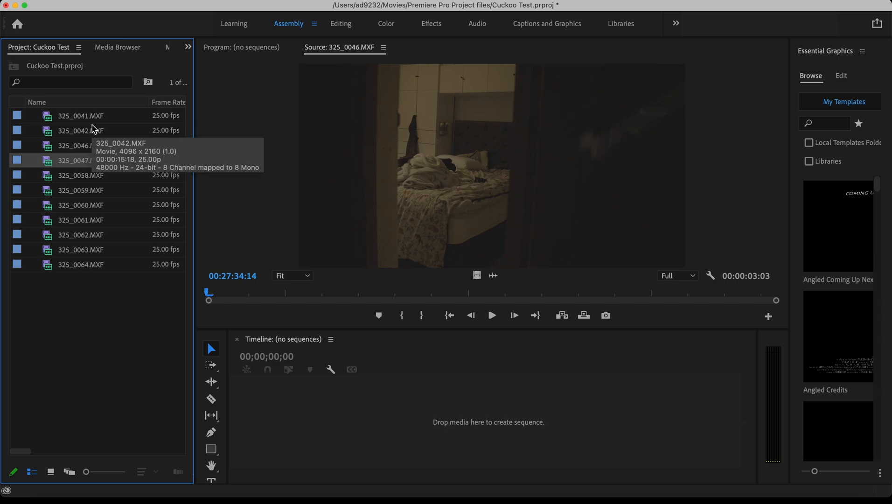
pyautogui.keyDown('shift'); pyautogui.click(86, 120); pyautogui.keyUp('shift')
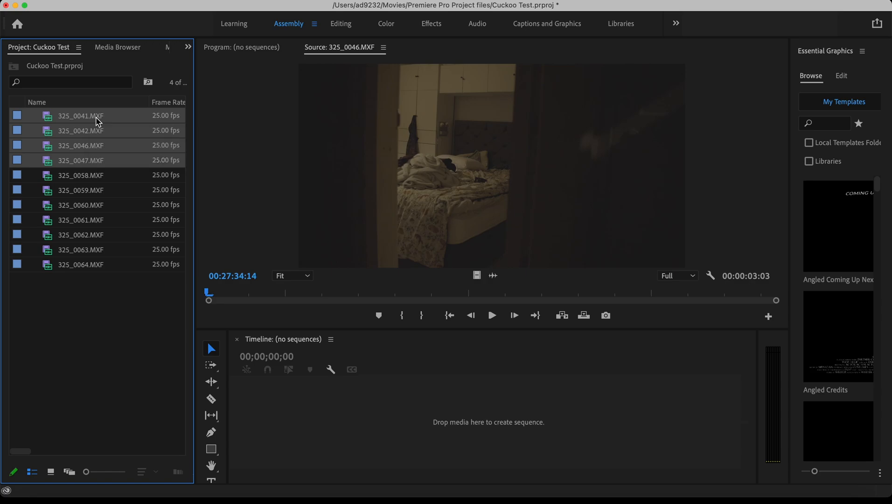
pyautogui.rightClick(97, 120)
pyautogui.click(135, 83)
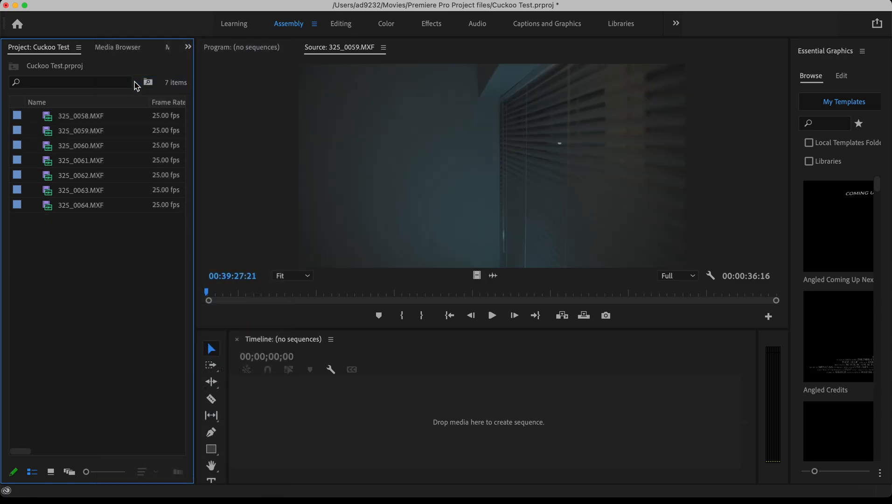
# Preview each clip from 325_0058.MXF through 325_0064.MXF in turn in the Source monitor
pyautogui.click(49, 121)
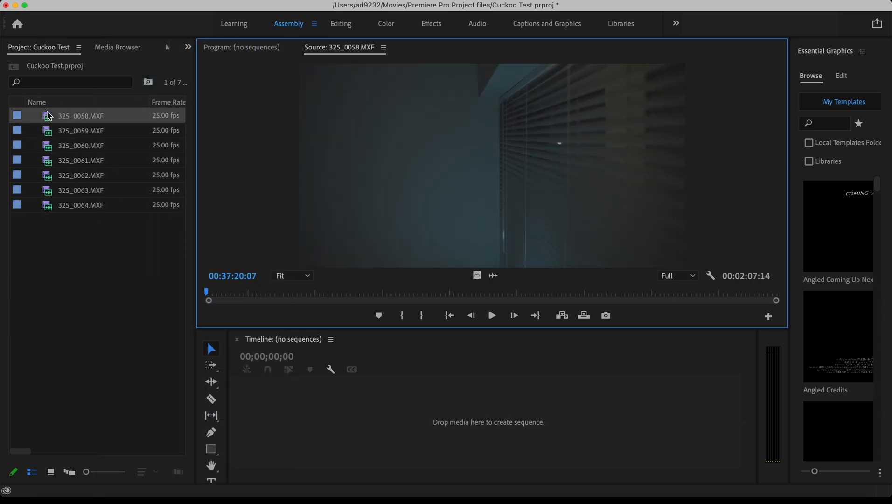
pyautogui.click(49, 133)
pyautogui.click(48, 147)
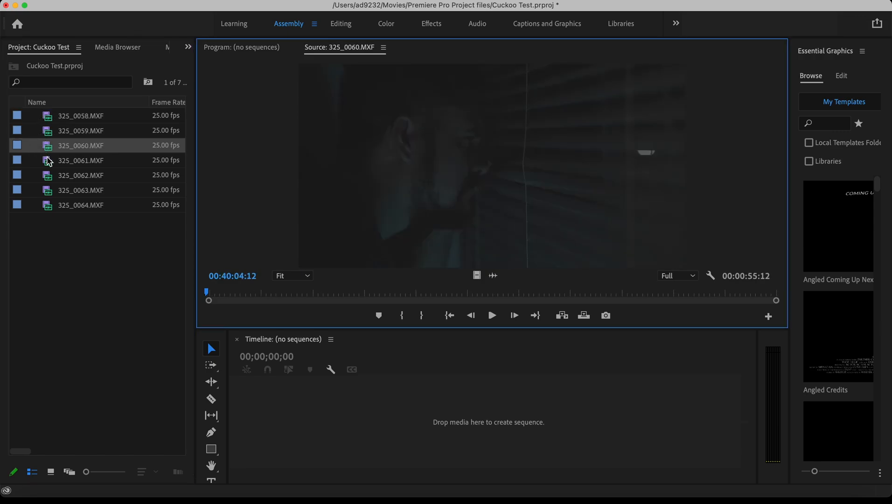
pyautogui.click(48, 161)
pyautogui.click(49, 177)
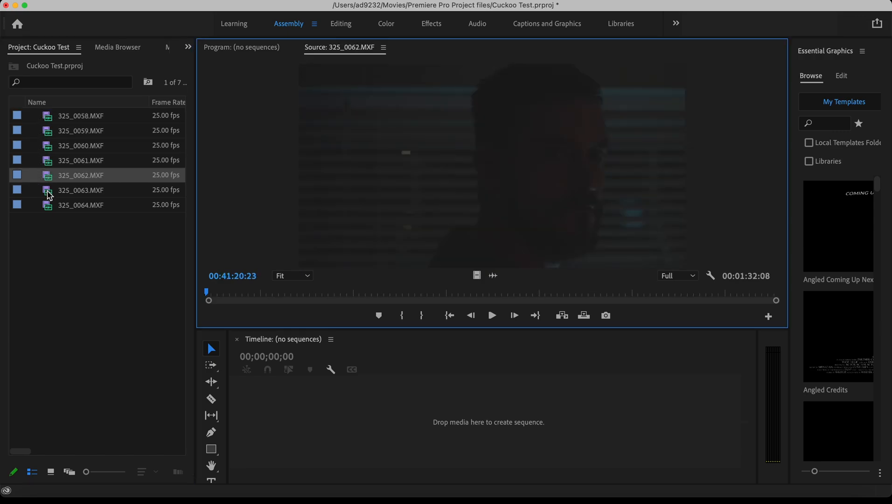
pyautogui.click(49, 191)
pyautogui.click(48, 207)
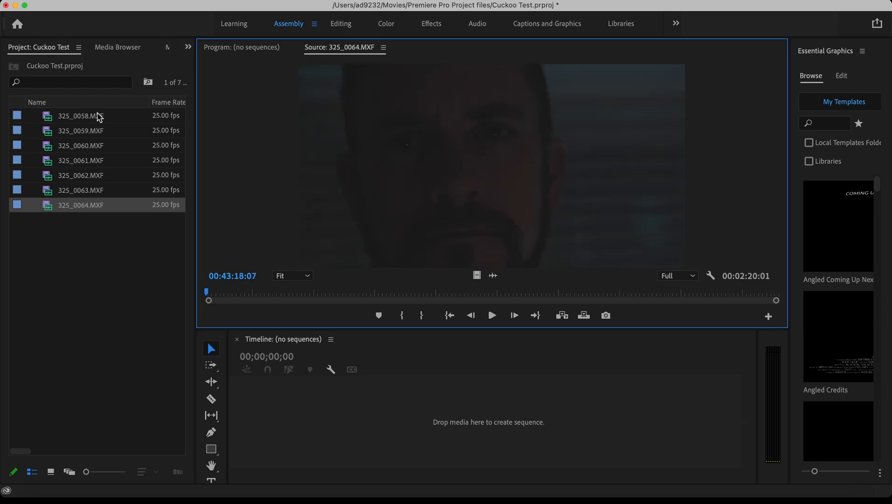
# Widen the project's clip list and examine the metadata columns from Media Start through Description and Log Note
pyautogui.click(59, 119)
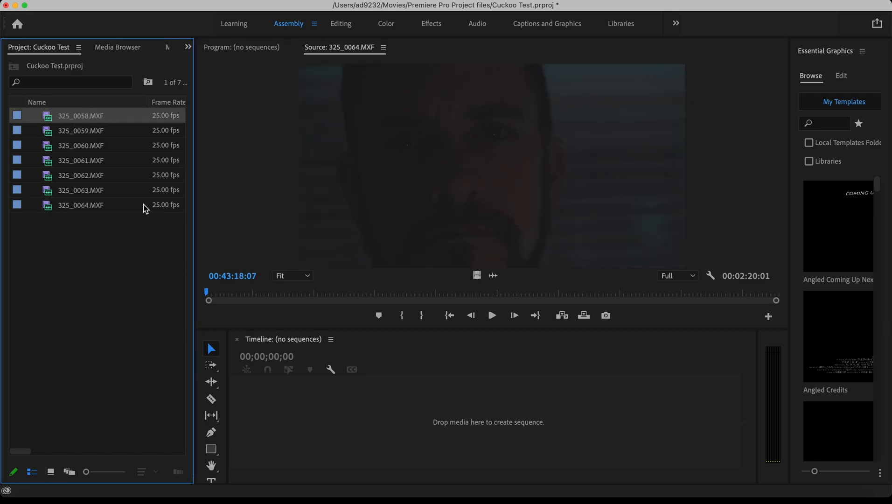
pyautogui.hscroll(3, 105, 135)
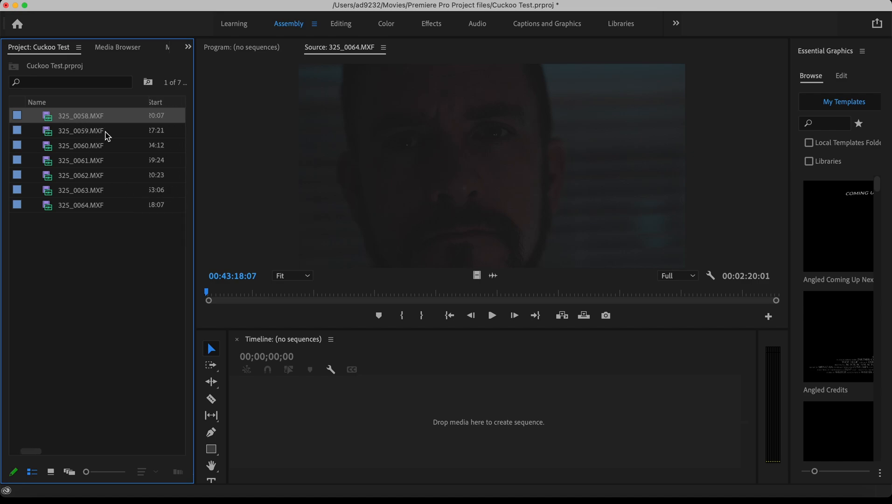
pyautogui.moveTo(194, 124); pyautogui.dragTo(323, 123)
pyautogui.hscroll(4, 221, 154)
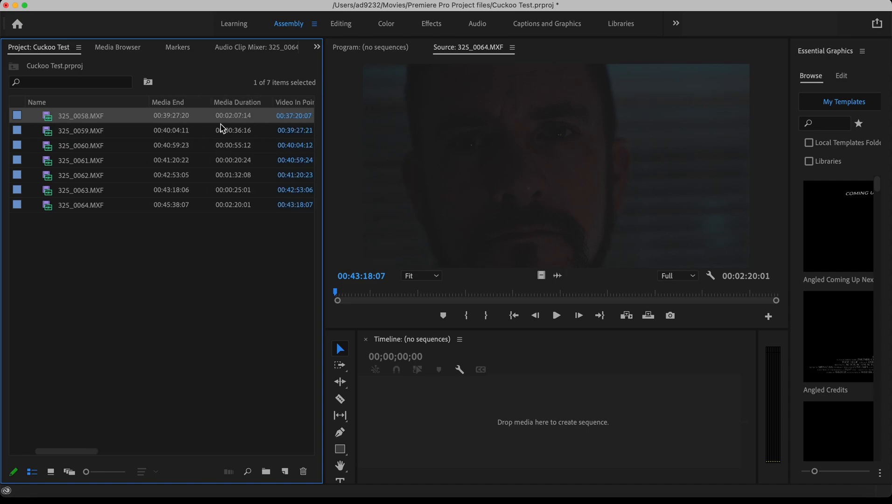
pyautogui.hscroll(5, 227, 160)
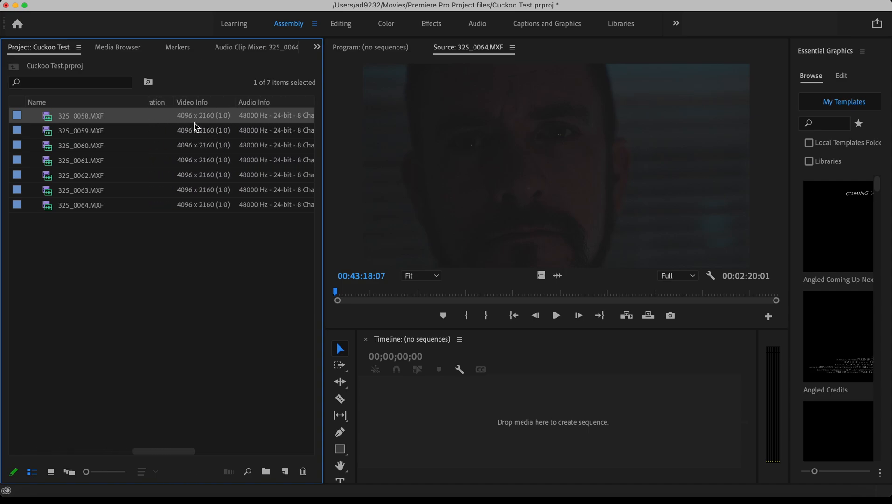
pyautogui.hscroll(6, 238, 156)
pyautogui.hscroll(-5, 238, 156)
pyautogui.hscroll(6, 236, 156)
pyautogui.hscroll(-2, 236, 156)
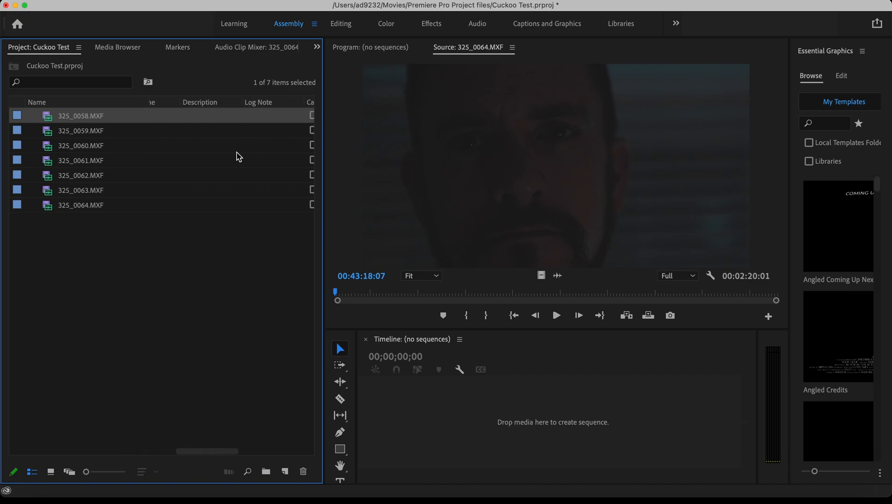
# Fill in the Description of clip 325_0058.MXF with CU followed by the subject's first name
pyautogui.click(210, 112)
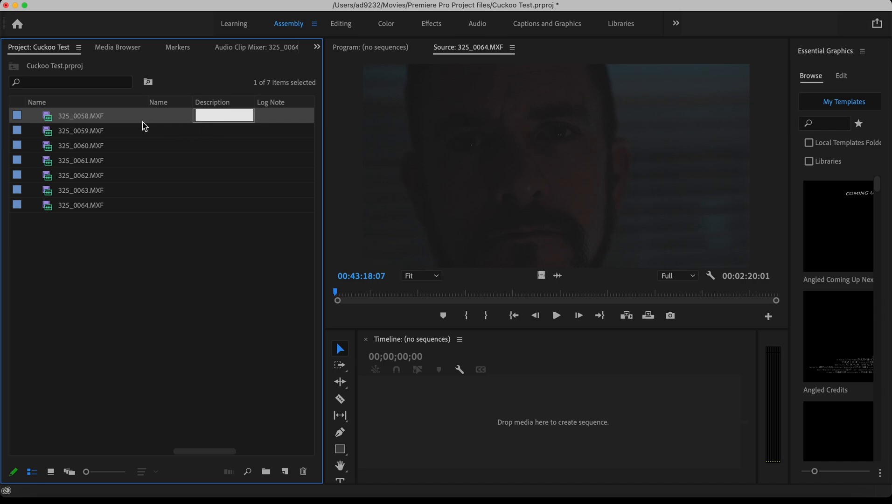
pyautogui.write('cu')
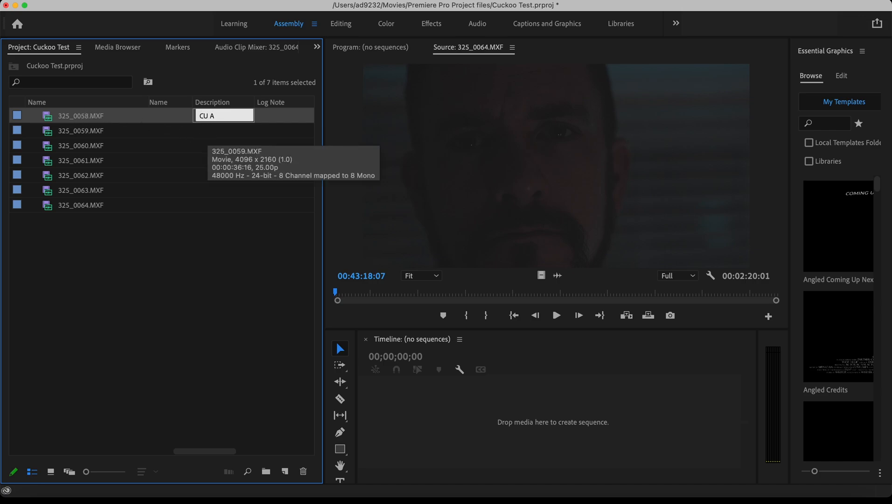
pyautogui.click(225, 134)
# Open clip 325_0059.MXF and set its Description to MS, the subject's first name and "window"
pyautogui.doubleClick(48, 131)
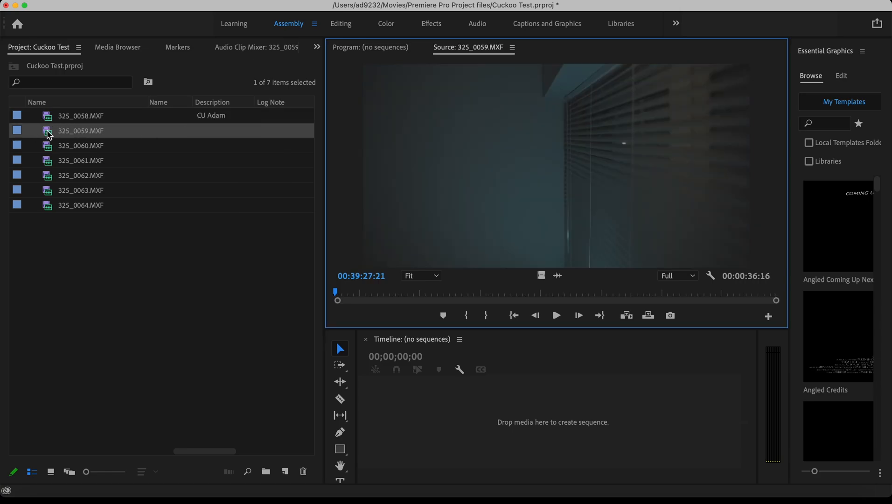
pyautogui.click(216, 132)
pyautogui.write('MS')
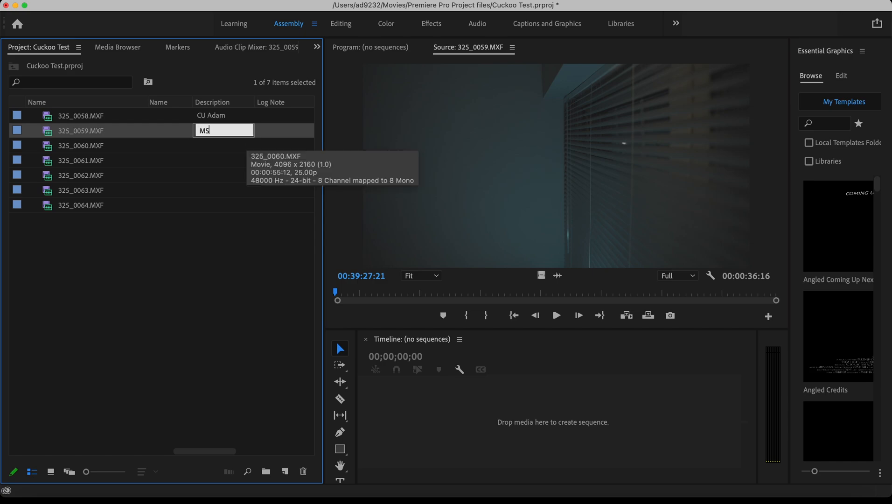
pyautogui.write(' Adam window')
pyautogui.press('Return')
# Add the word "window" to the end of the Description of clip 325_0058.MXF
pyautogui.click(235, 116)
pyautogui.click(235, 116)
pyautogui.click(235, 116)
pyautogui.write('window')
pyautogui.press('Return')
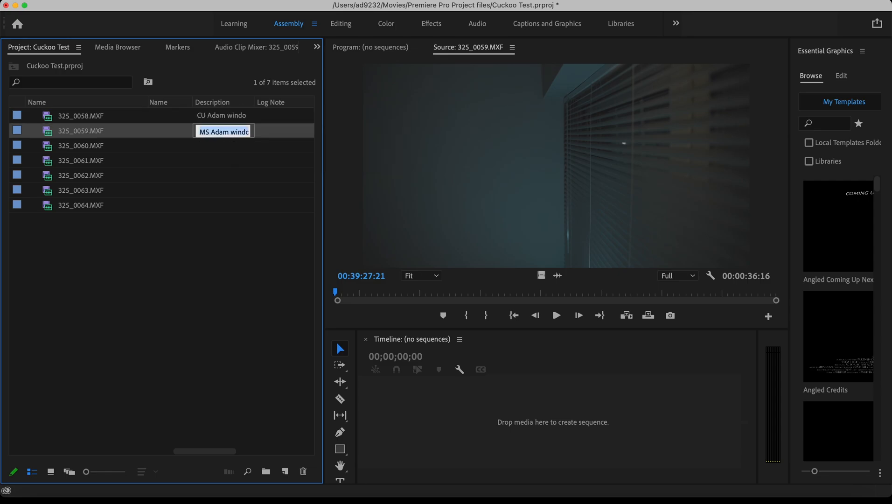
pyautogui.press('Return')
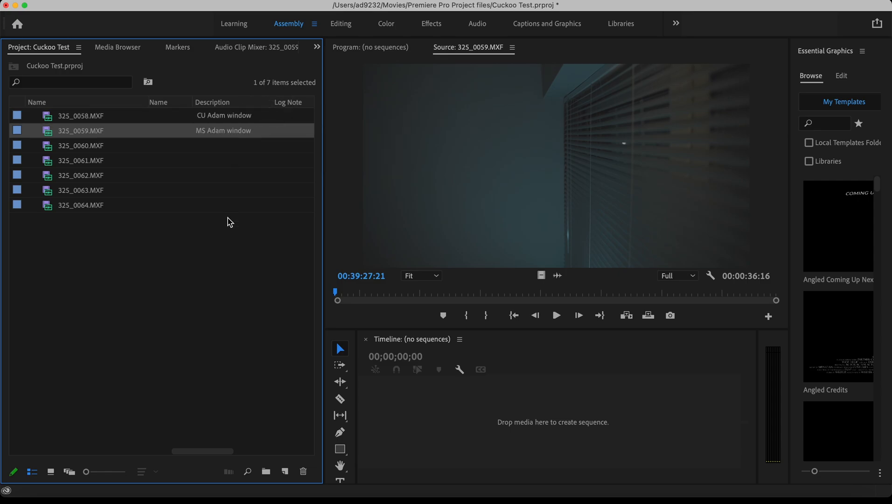
# View the project clips as thumbnails in Icon View and return to List View
pyautogui.click(221, 237)
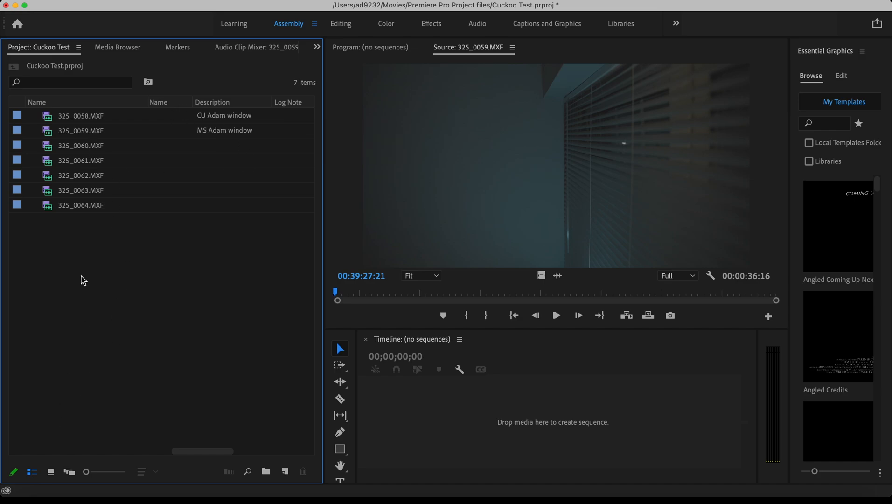
pyautogui.click(51, 472)
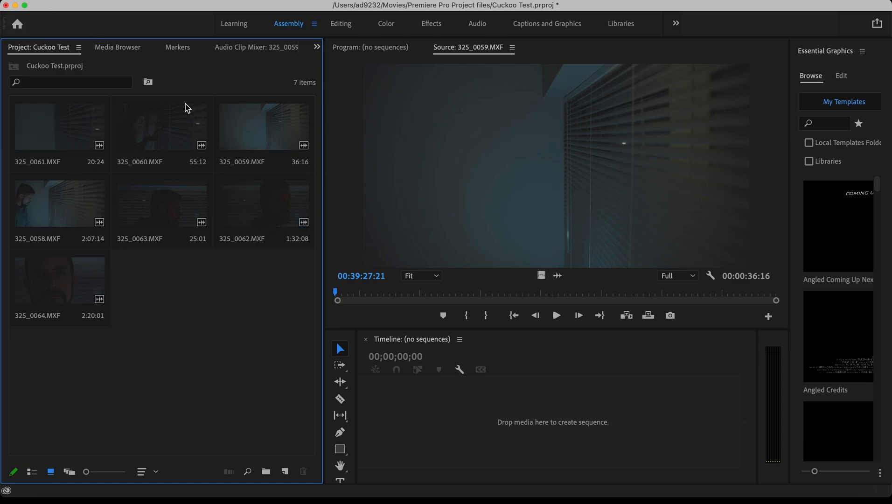
pyautogui.click(32, 472)
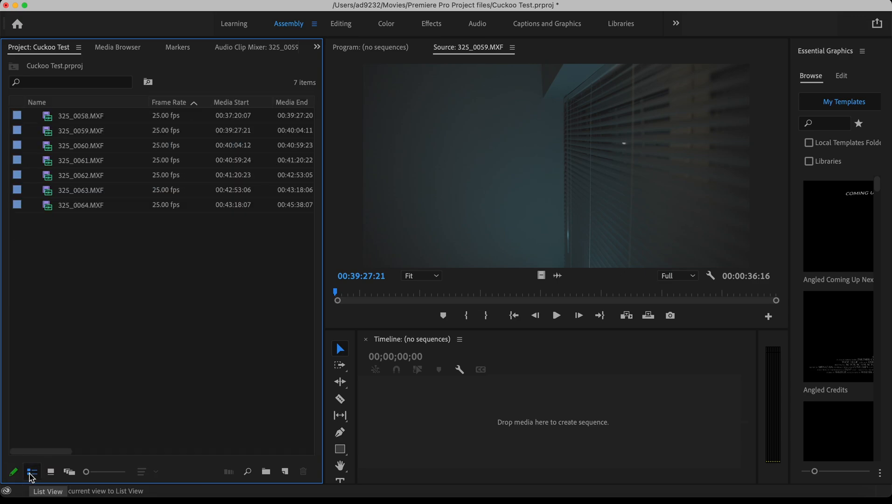
# Create a new bin named "SCENE 1 bedroom" in the project
pyautogui.click(267, 472)
pyautogui.write('sc')
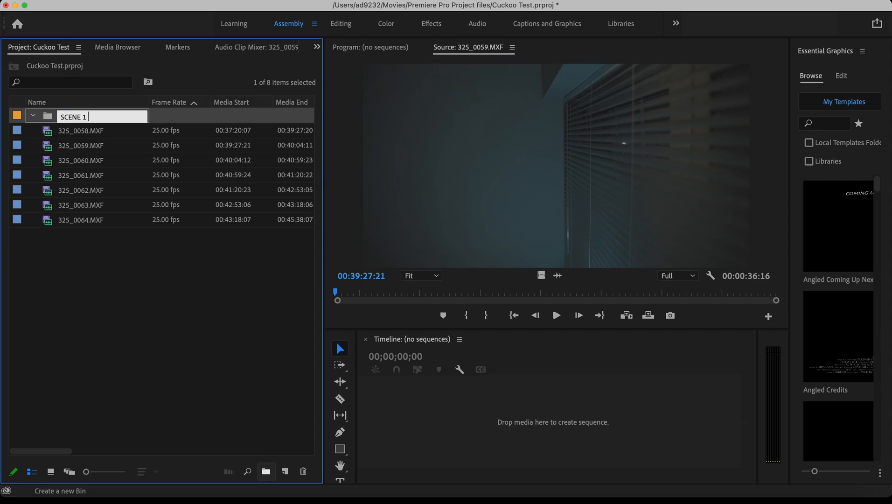
pyautogui.write('ENE 1 bedroom')
pyautogui.press('Return')
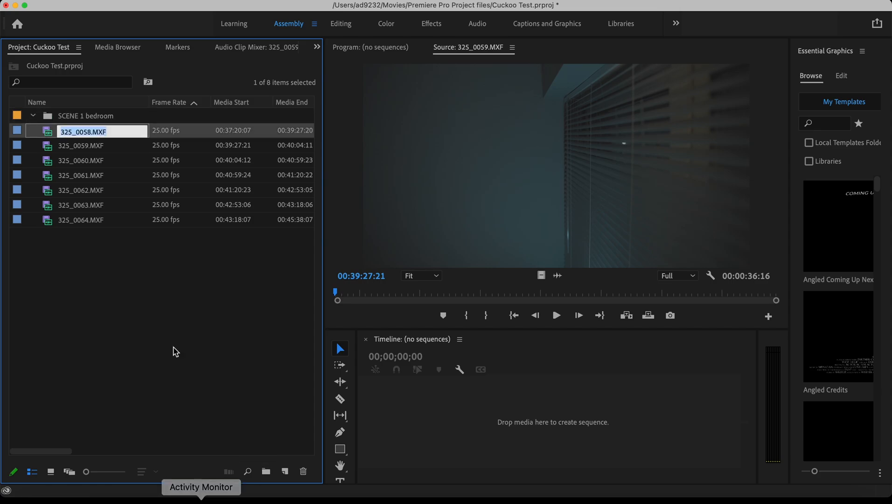
pyautogui.click(125, 249)
# Move clips 325_0058.MXF through 325_0061.MXF into the SCENE 1 bedroom bin
pyautogui.click(83, 135)
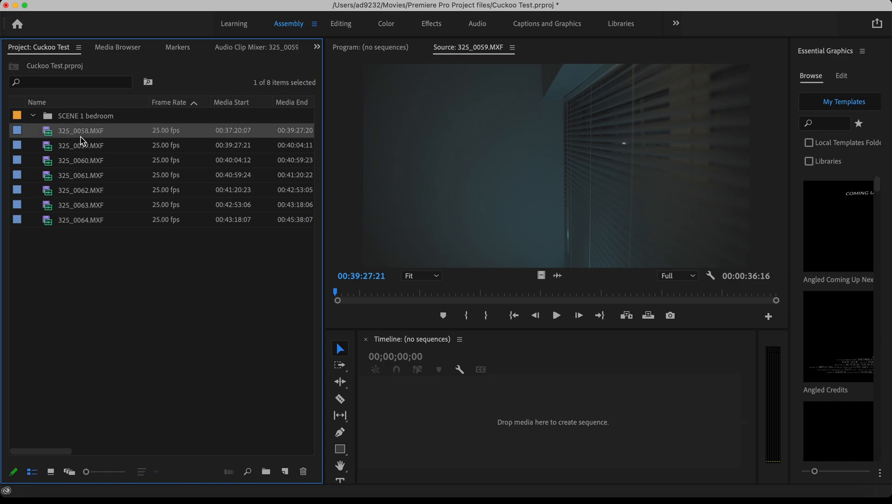
pyautogui.keyDown('shift'); pyautogui.click(80, 177); pyautogui.keyUp('shift')
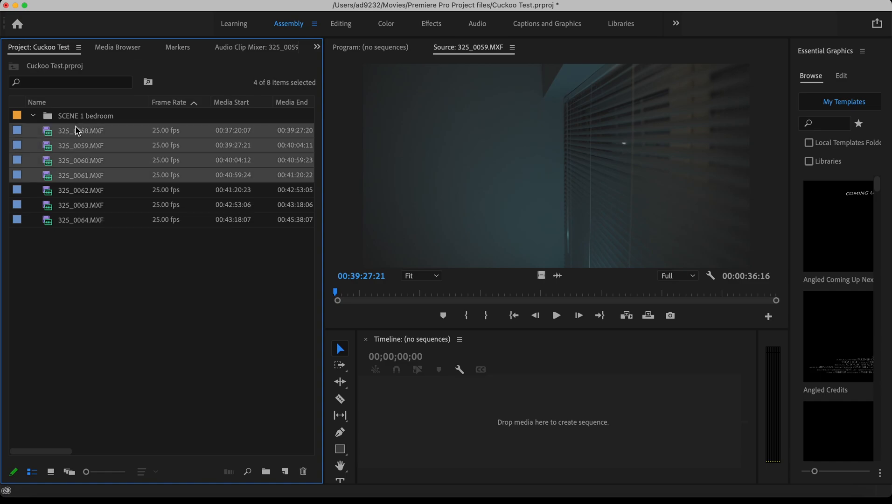
pyautogui.moveTo(74, 135); pyautogui.dragTo(76, 119)
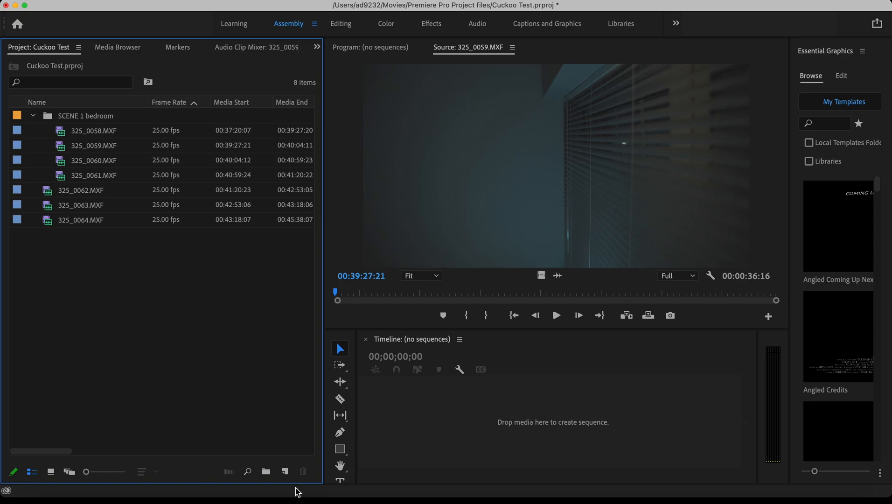
# Create a second bin named "SCENE 2 hallway" at the project's root level
pyautogui.click(266, 471)
pyautogui.write('SCENE 2')
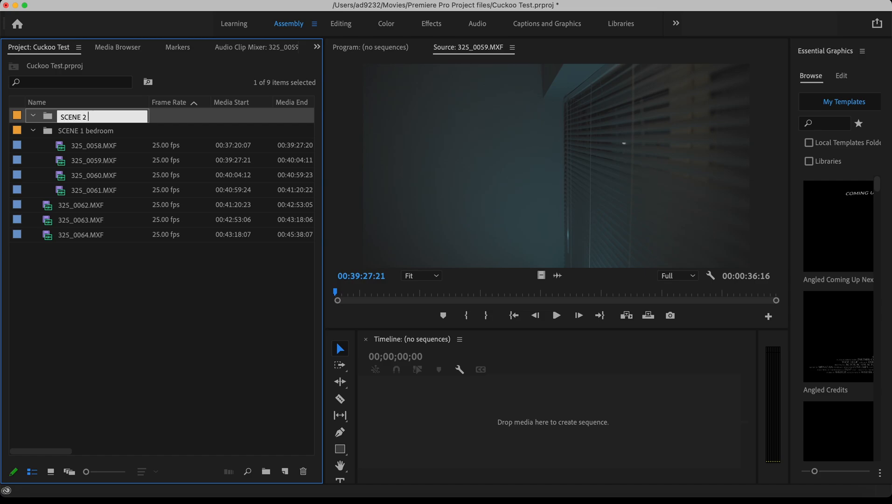
pyautogui.press('Tab')
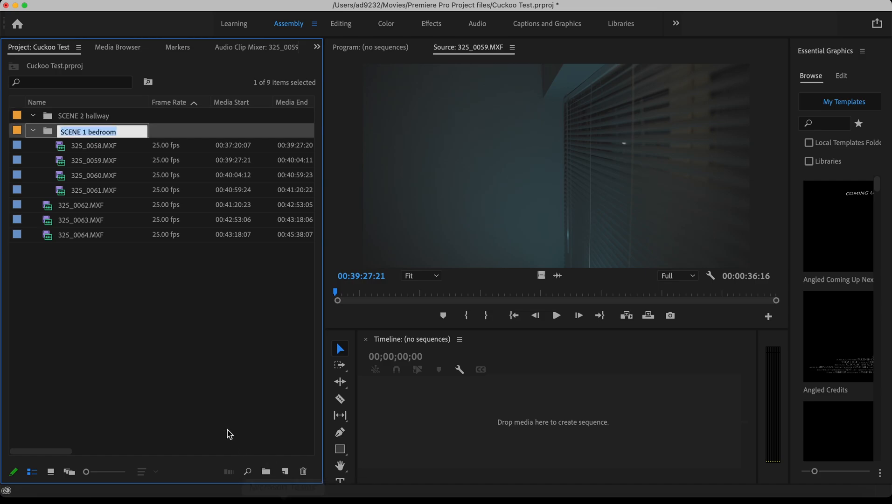
pyautogui.click(135, 308)
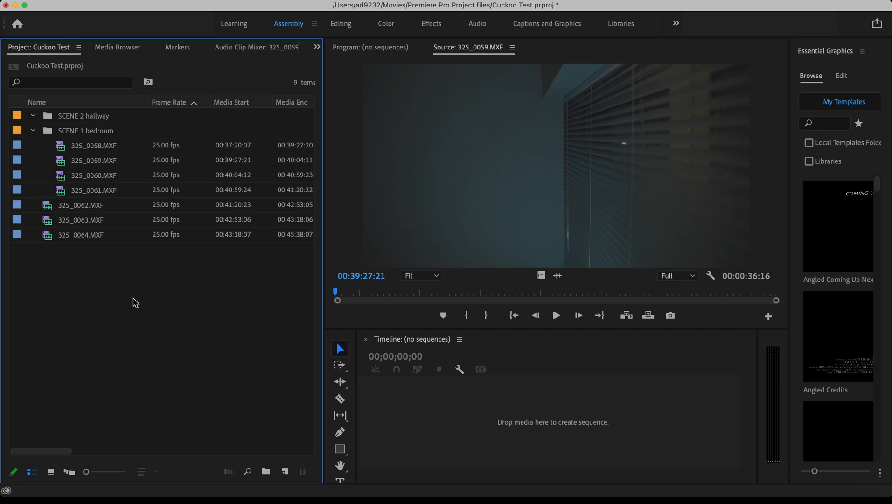
# Collapse the SCENE 1 bedroom bin and expand it again
pyautogui.click(33, 131)
pyautogui.click(32, 131)
# Move the Description column directly beside Name and narrow the project's clip list to enlarge the Source monitor
pyautogui.hscroll(6, 208, 161)
pyautogui.hscroll(6, 208, 163)
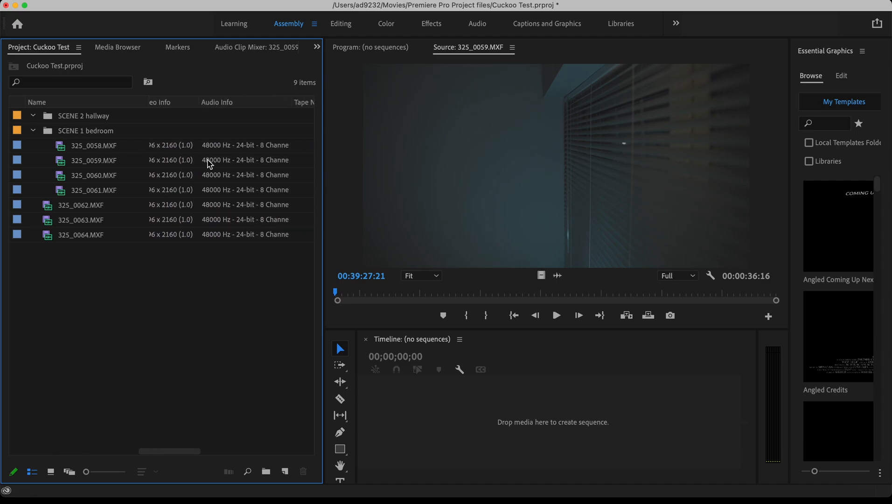
pyautogui.moveTo(196, 106)
pyautogui.mouseDown()
pyautogui.moveTo(170, 96)
pyautogui.moveTo(135, 106)
pyautogui.moveTo(145, 106)
pyautogui.mouseUp()
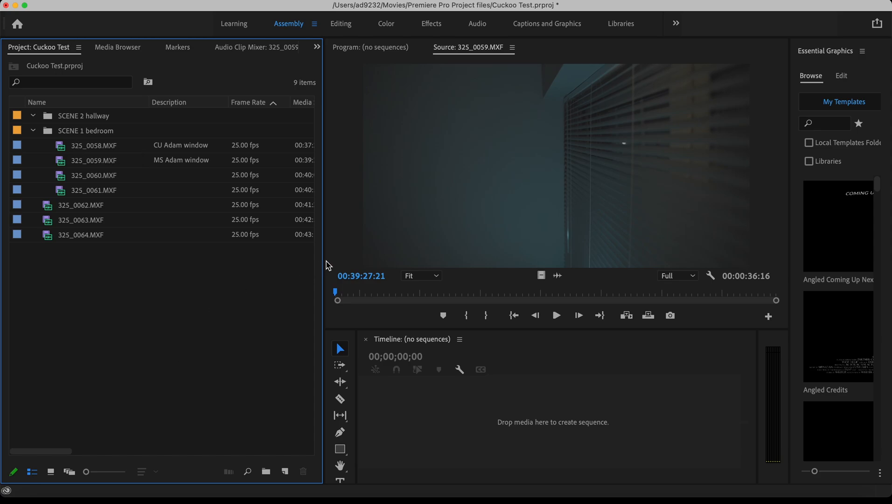
pyautogui.moveTo(325, 260); pyautogui.dragTo(251, 257)
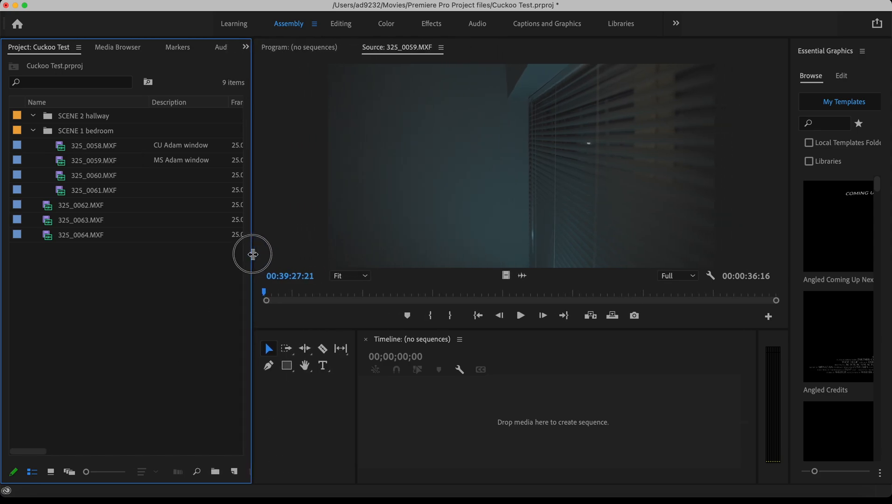
# Narrow the Tools panel so the timeline area becomes wider
pyautogui.moveTo(357, 379); pyautogui.dragTo(254, 377)
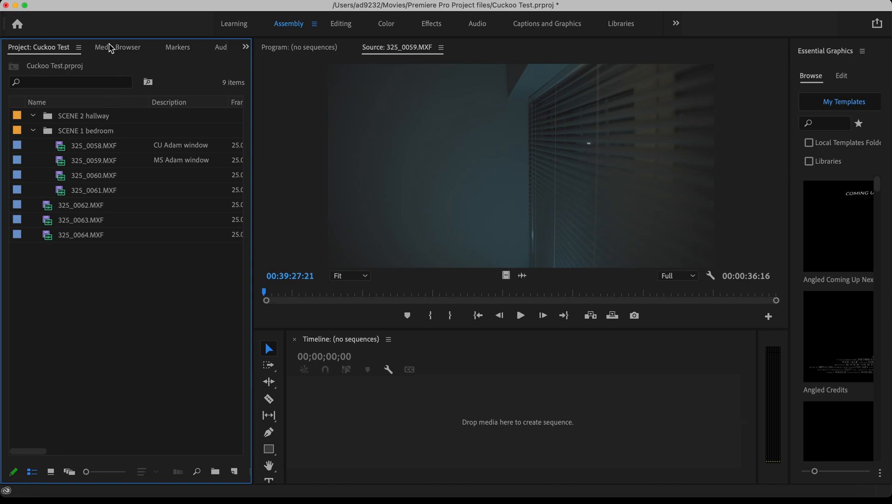
# Examine the HDV and ProRes RAW 4K presets available for a new sequence, and check the clips' frame rates
pyautogui.click(109, 1)
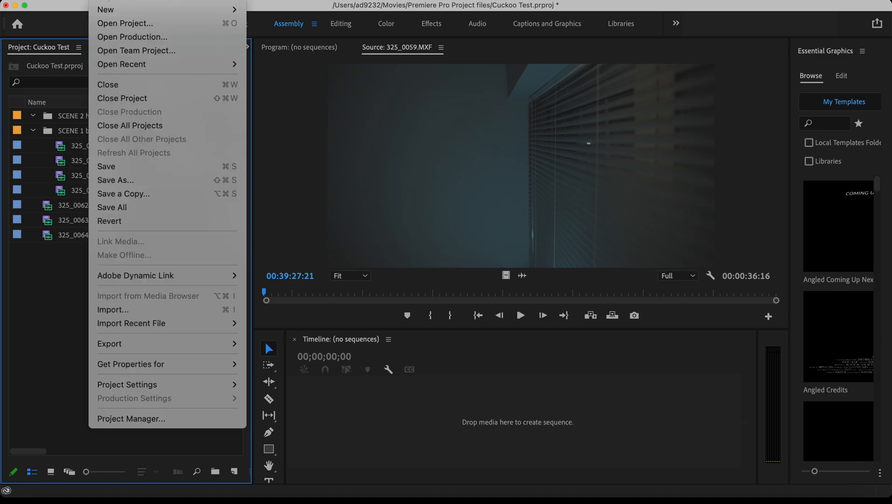
pyautogui.moveTo(111, 10)
pyautogui.click(292, 52)
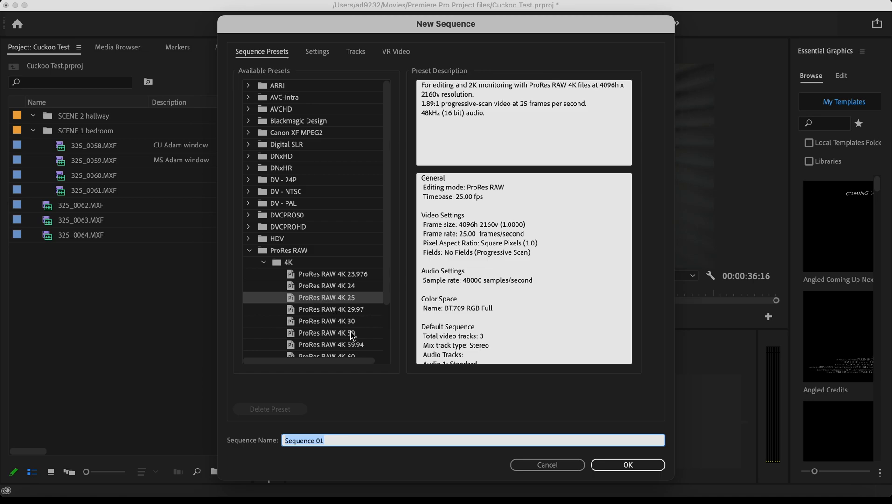
pyautogui.click(249, 250)
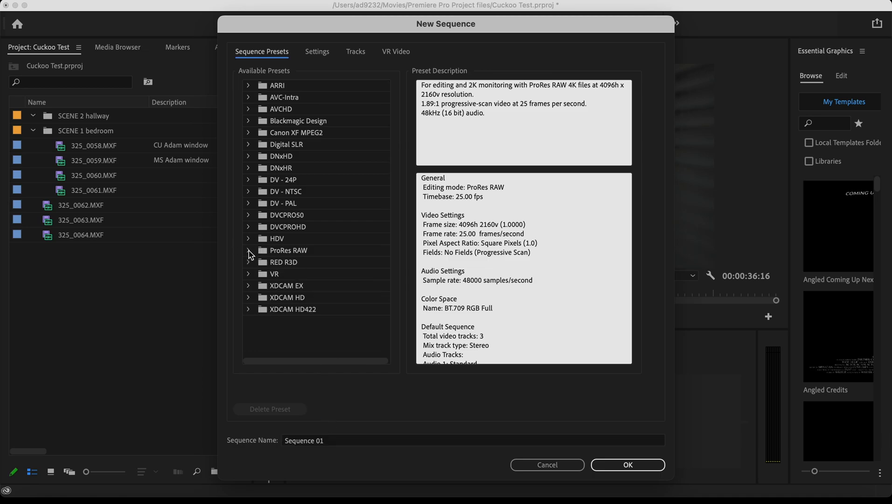
pyautogui.click(249, 239)
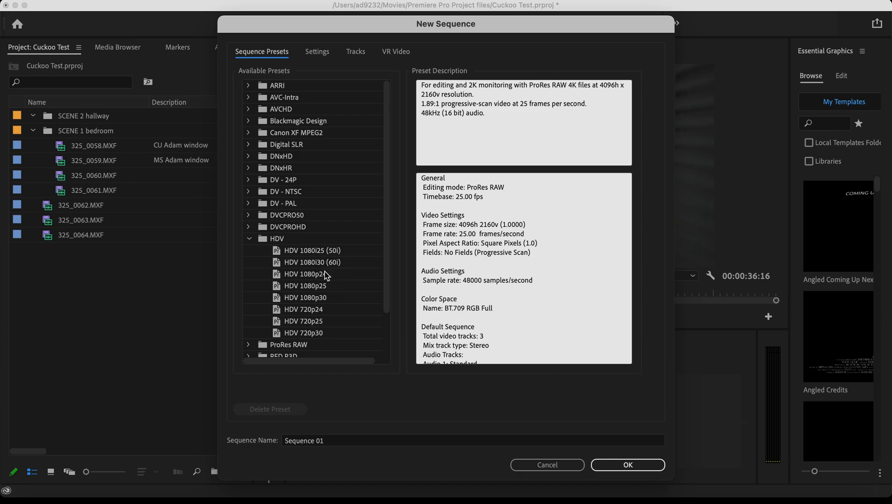
pyautogui.click(248, 238)
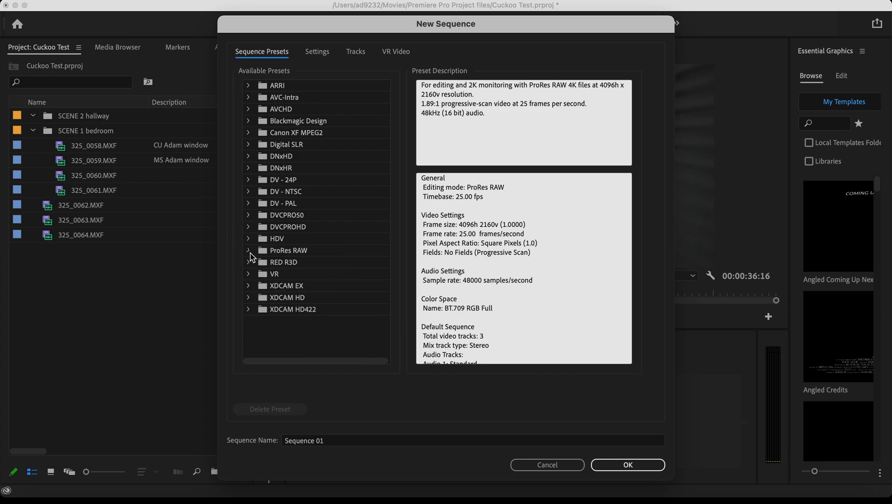
pyautogui.click(248, 251)
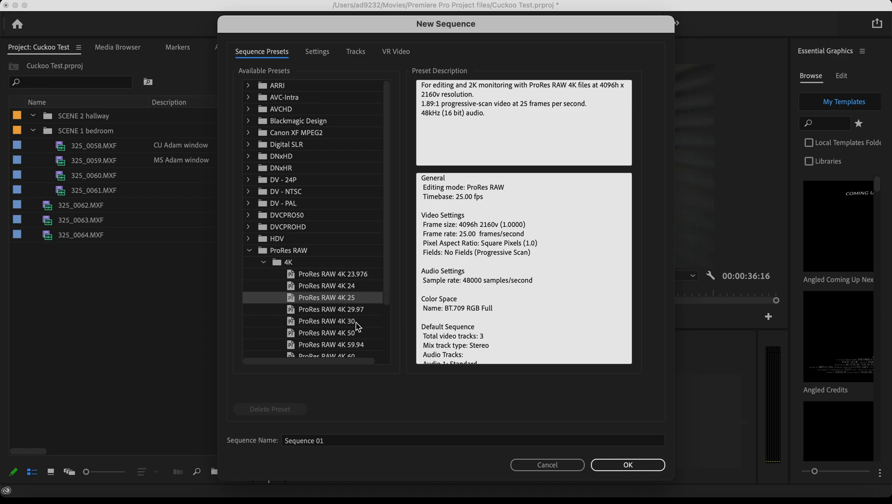
pyautogui.scroll(-2, 358, 326)
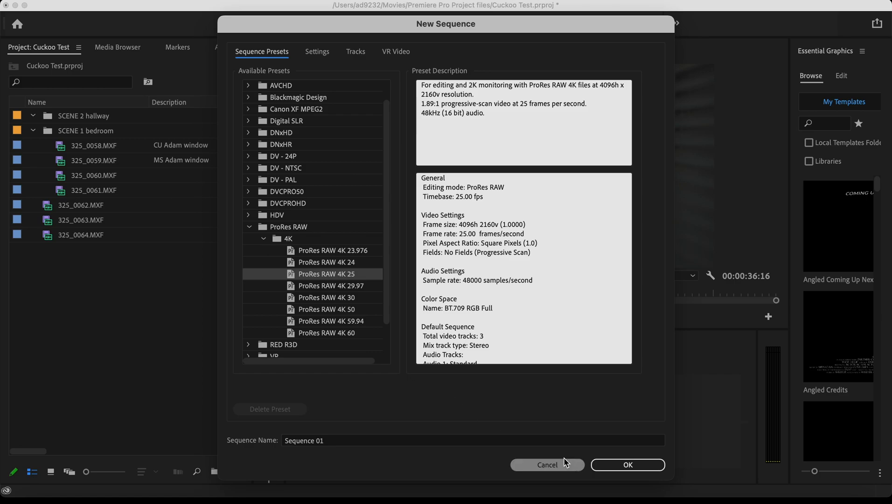
pyautogui.click(548, 464)
pyautogui.hscroll(3, 212, 235)
pyautogui.hscroll(-1, 211, 235)
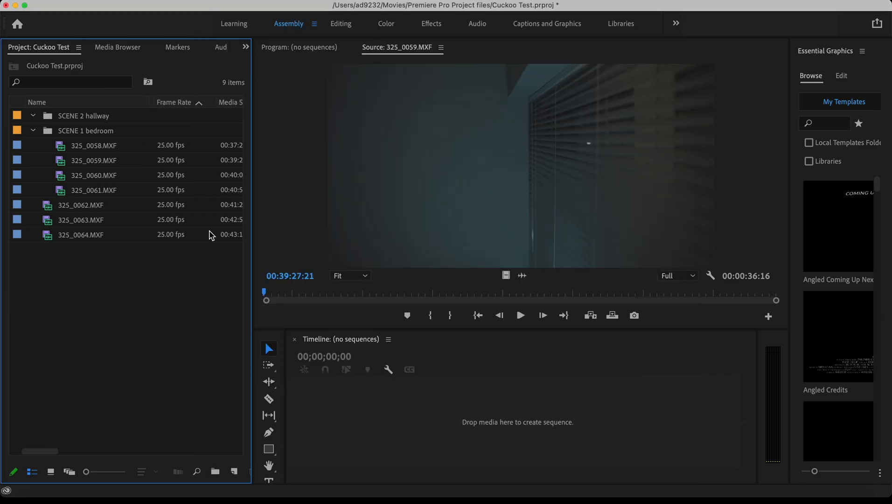
# Create a new sequence named "Assembley edit" from the ProRes RAW 4K 25 preset
pyautogui.click(101, 0)
pyautogui.click(100, 0)
pyautogui.click(100, 1)
pyautogui.moveTo(123, 13)
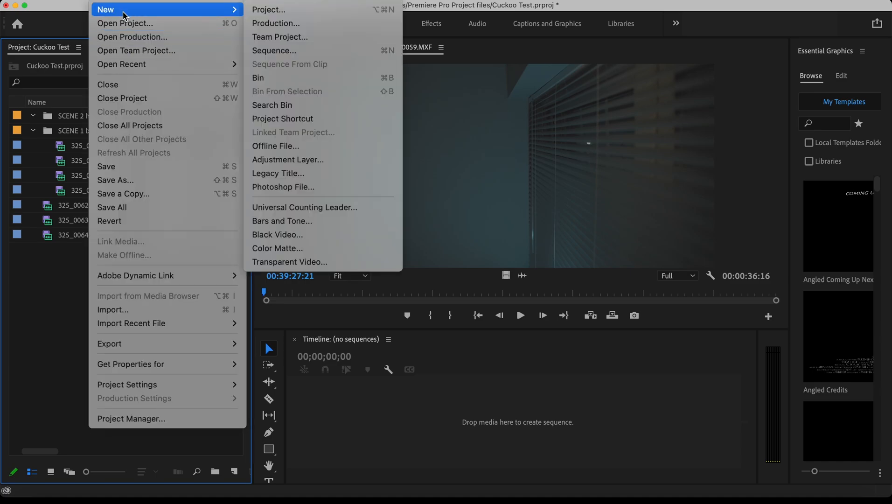
pyautogui.click(324, 50)
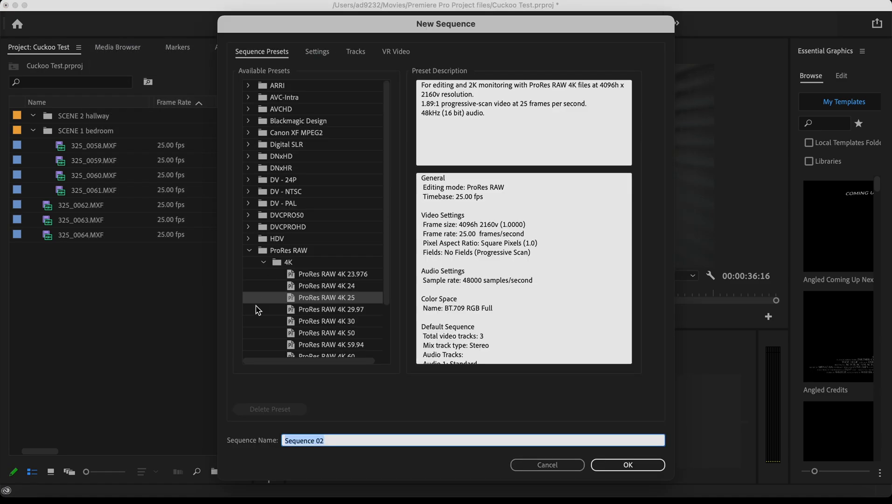
pyautogui.click(334, 441)
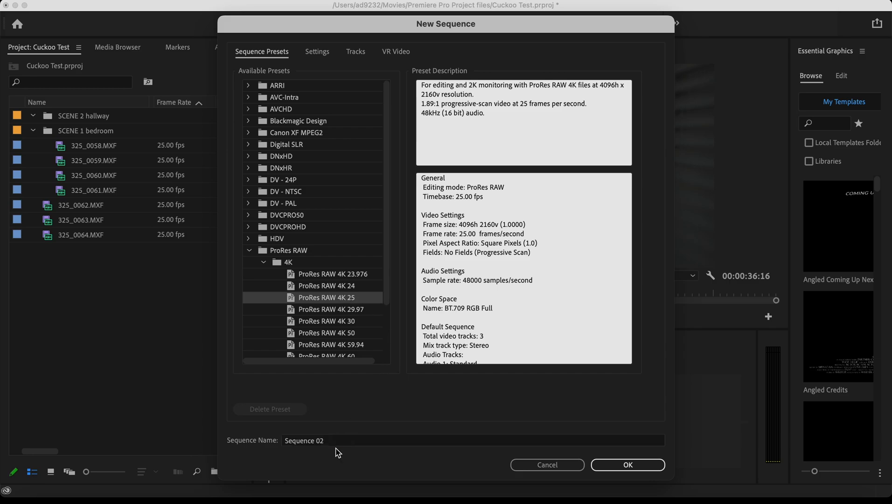
pyautogui.press('super+a')
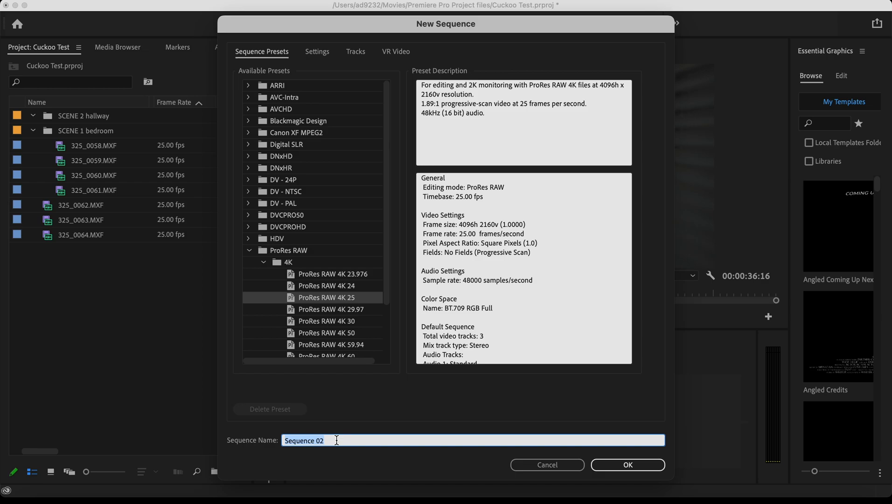
pyautogui.write('Assembley edit')
pyautogui.click(625, 464)
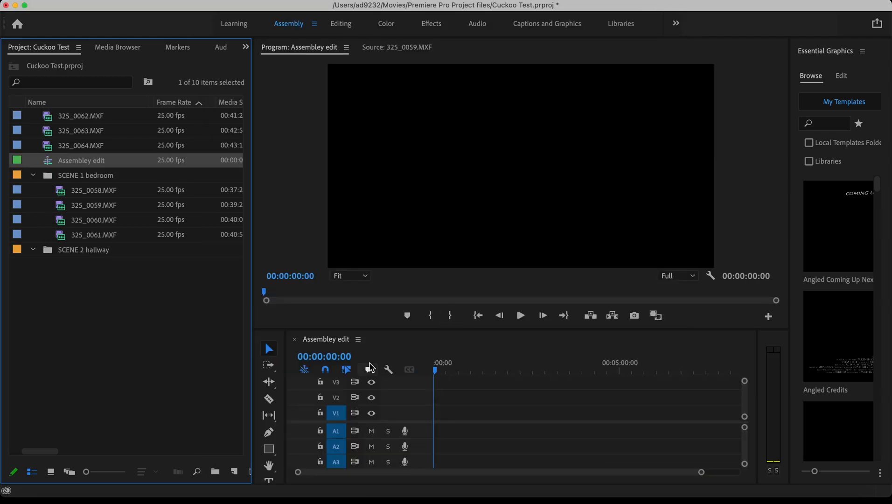
pyautogui.click(409, 343)
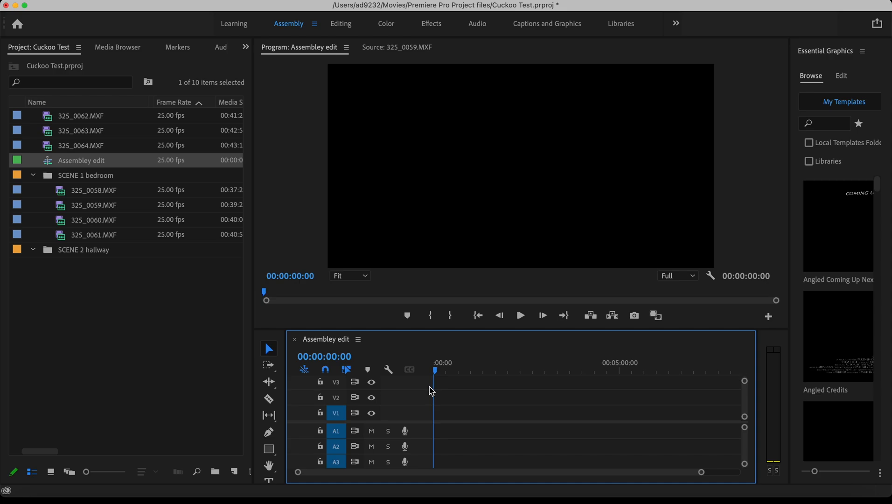
# Place clip 325_0058.MXF from the SCENE 1 bedroom bin onto track V1 of the Assembley edit sequence
pyautogui.click(33, 175)
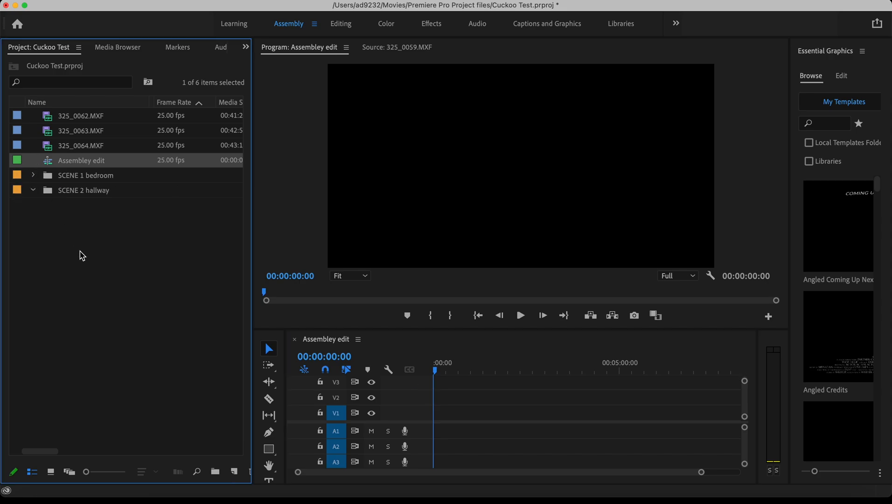
pyautogui.click(82, 254)
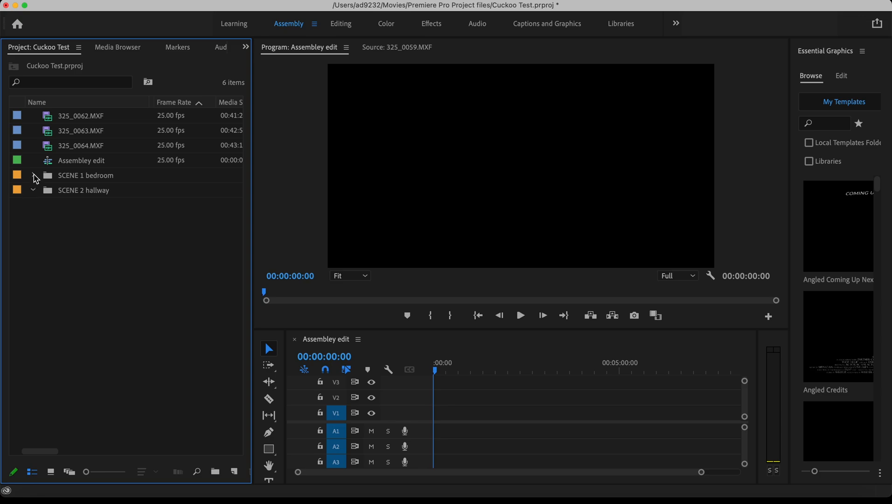
pyautogui.click(33, 175)
pyautogui.click(61, 194)
pyautogui.doubleClick(60, 194)
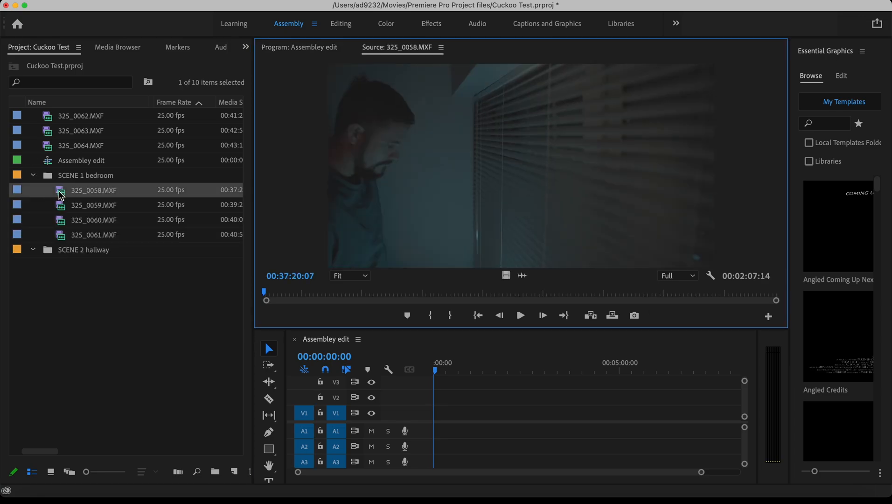
pyautogui.moveTo(59, 190); pyautogui.dragTo(457, 414)
# Play through 325_0058.MXF in the timeline and trim its start to 00:01:11:00
pyautogui.moveTo(451, 370); pyautogui.dragTo(471, 370)
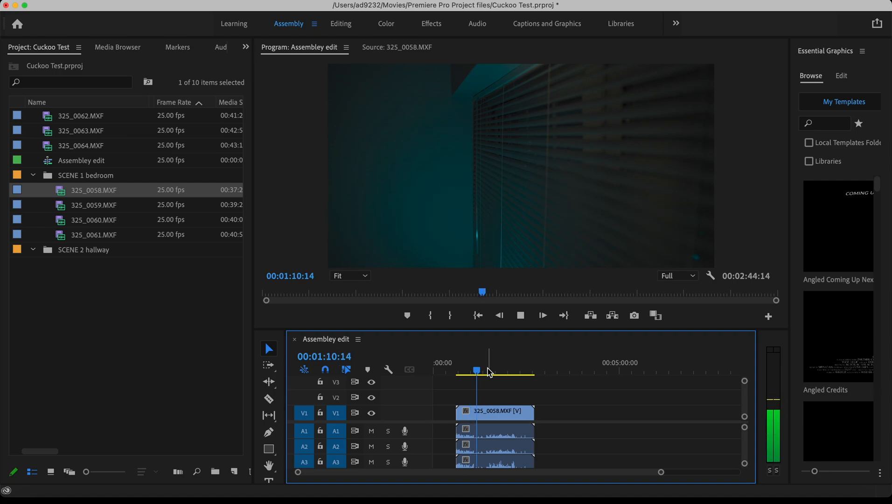
pyautogui.press('space')
pyautogui.moveTo(481, 374); pyautogui.dragTo(477, 373)
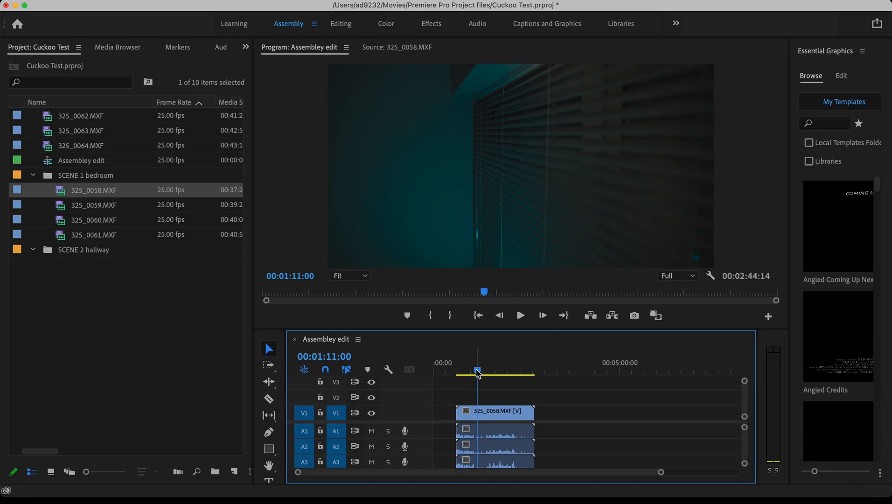
pyautogui.click(458, 411)
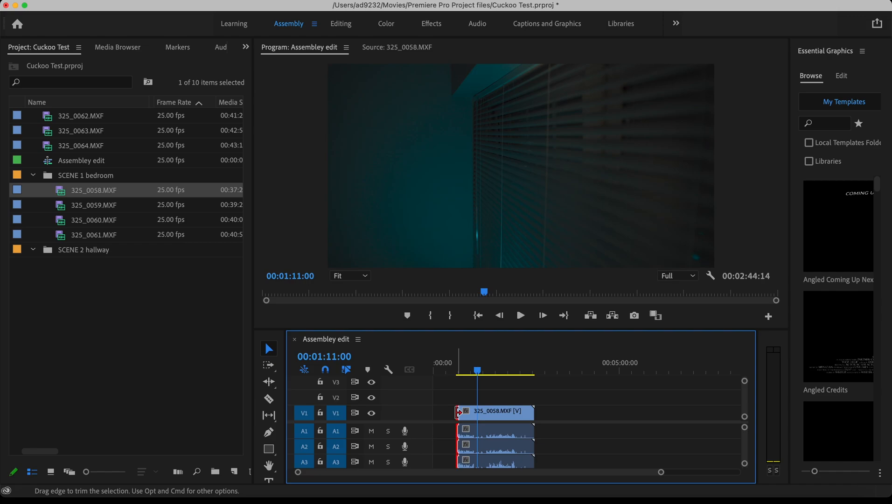
pyautogui.click(457, 413)
pyautogui.moveTo(459, 411); pyautogui.dragTo(478, 412)
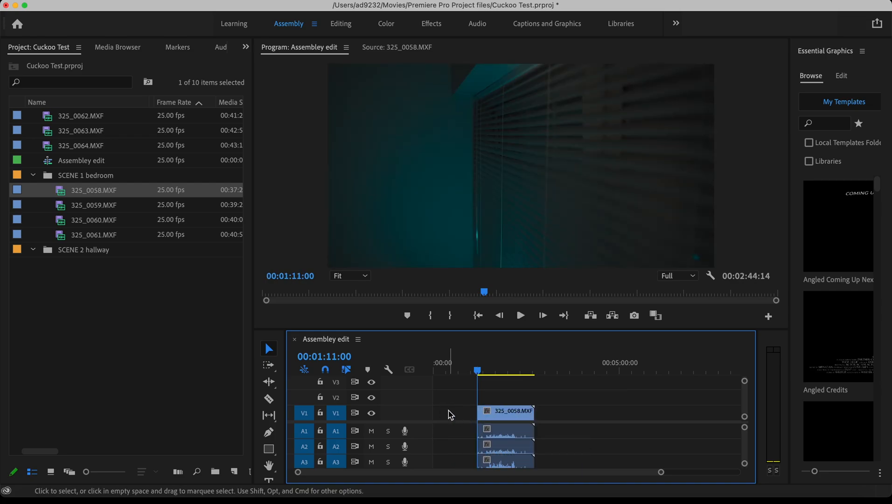
# Trim the end of 325_0058.MXF in the timeline to 00:01:26:00
pyautogui.click(478, 372)
pyautogui.click(478, 373)
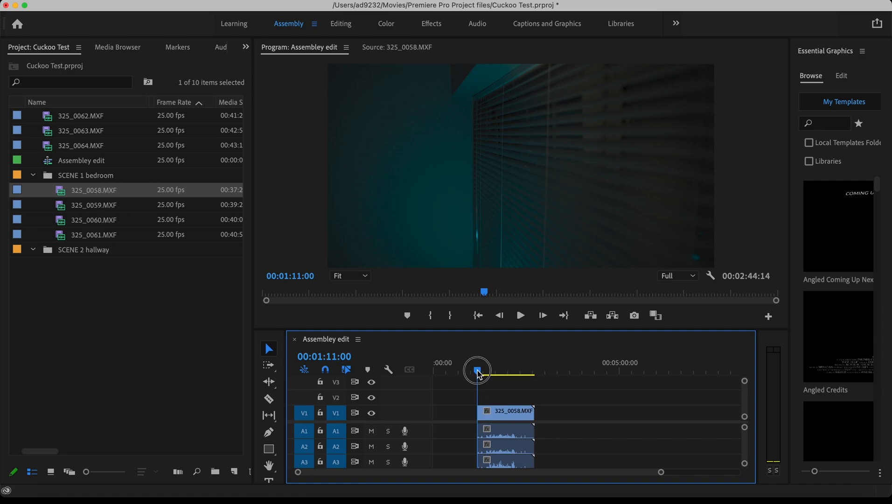
pyautogui.moveTo(478, 373); pyautogui.dragTo(491, 376)
pyautogui.moveTo(490, 375); pyautogui.dragTo(487, 372)
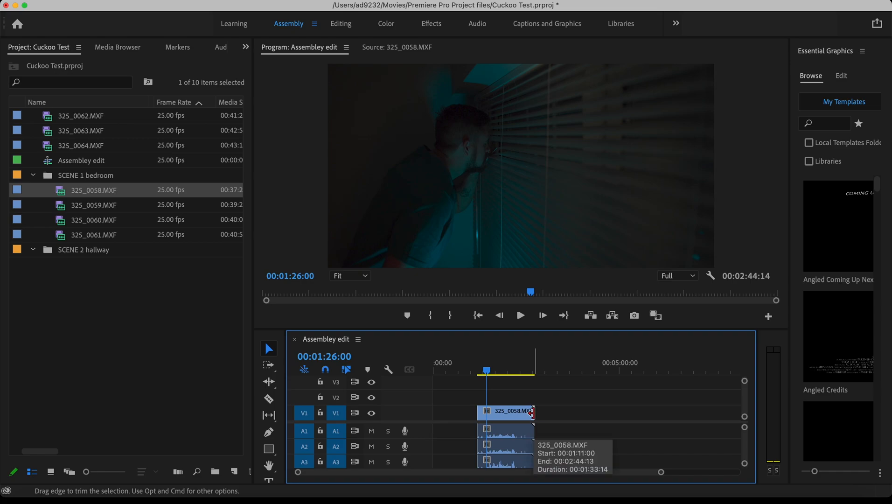
pyautogui.click(531, 411)
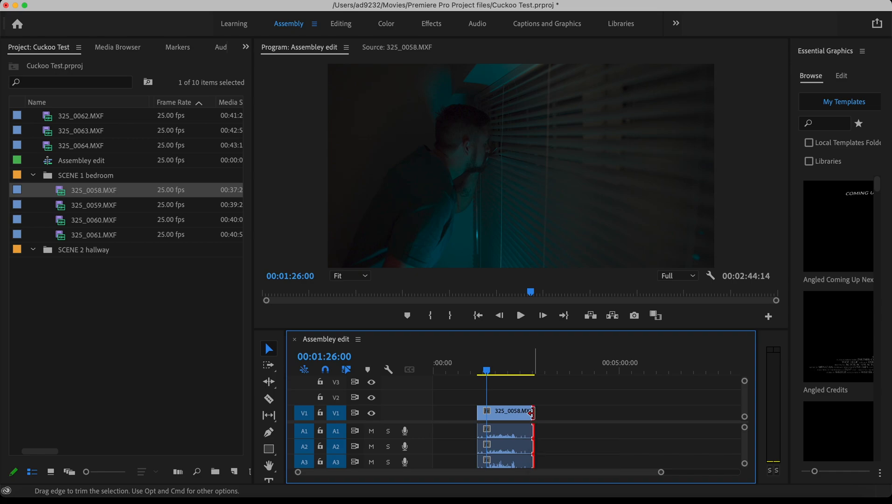
pyautogui.moveTo(532, 411); pyautogui.dragTo(486, 412)
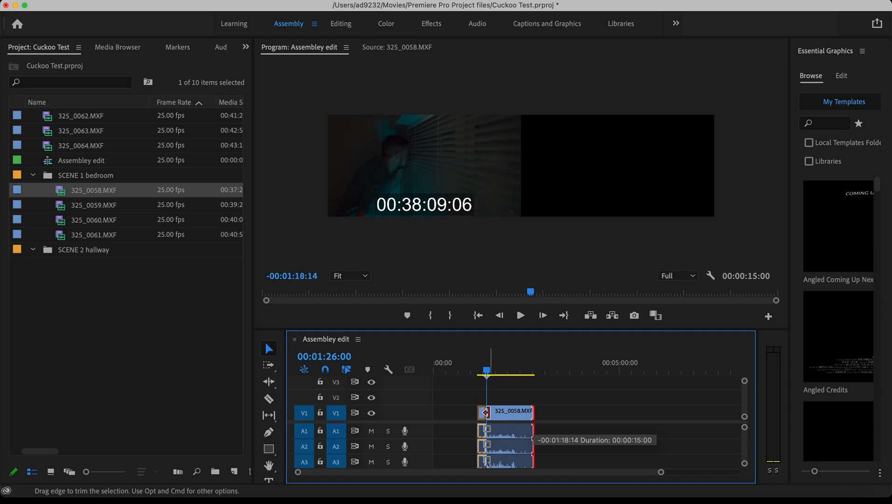
# Delete the trimmed 325_0058.MXF clip with its audio from the Assembley edit timeline
pyautogui.moveTo(485, 370); pyautogui.dragTo(483, 374)
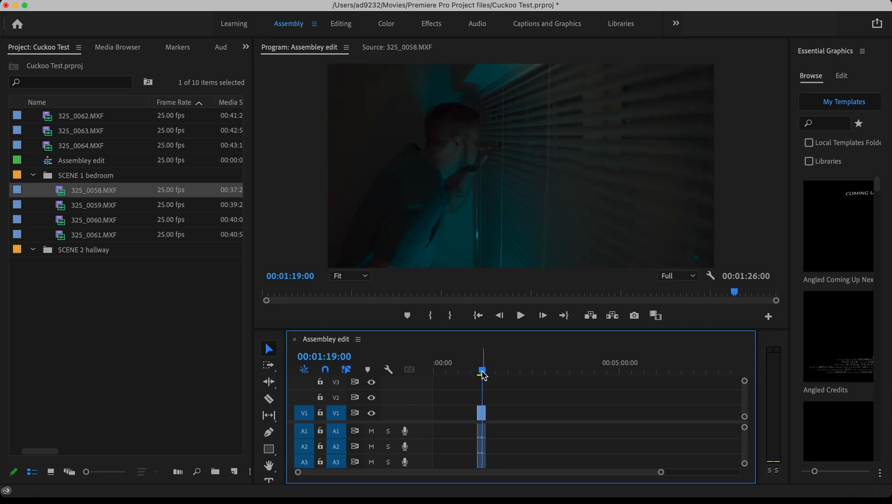
pyautogui.click(481, 412)
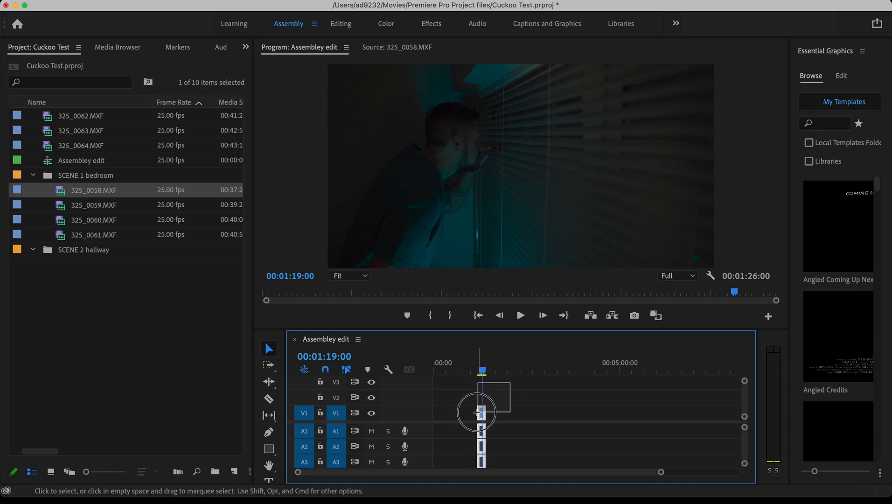
pyautogui.press('Delete')
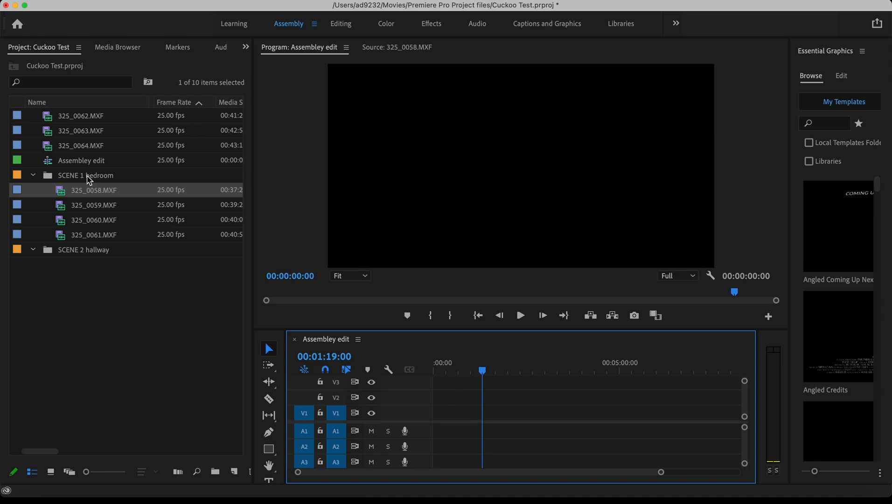
# Open 325_0058.MXF in the Source monitor and mark an In point at 00:37:56:06
pyautogui.doubleClick(62, 195)
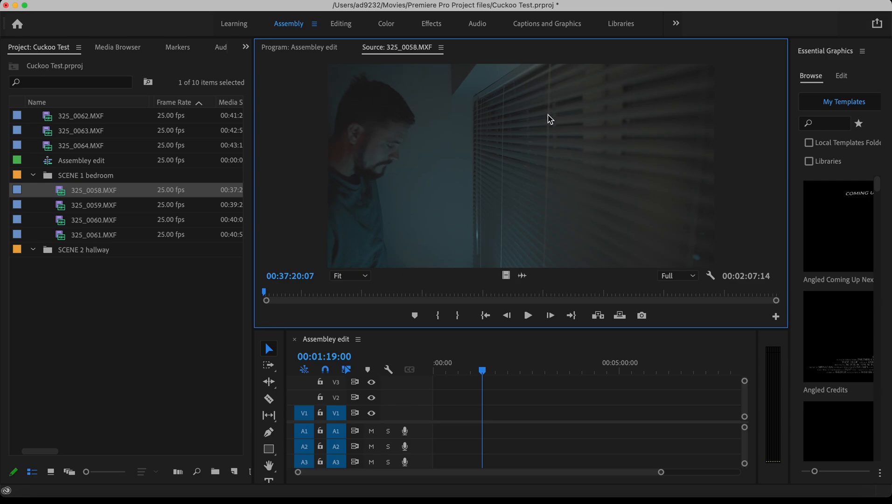
pyautogui.moveTo(288, 294); pyautogui.dragTo(410, 298)
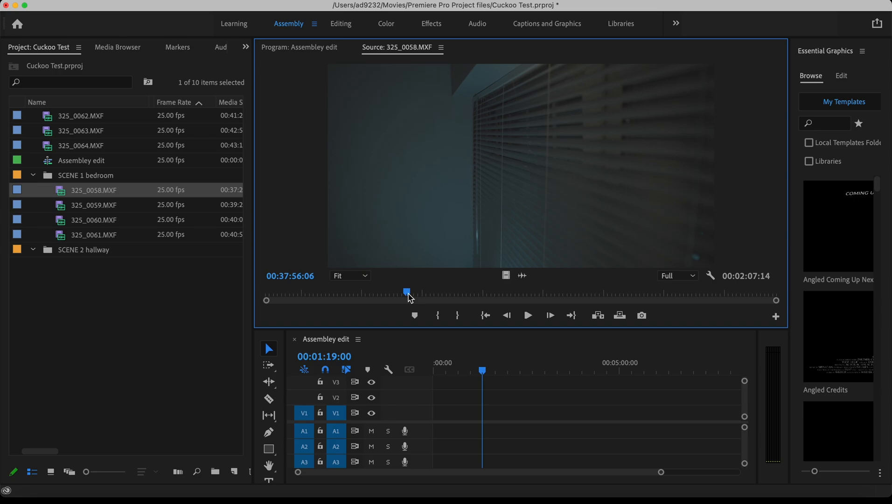
pyautogui.click(438, 318)
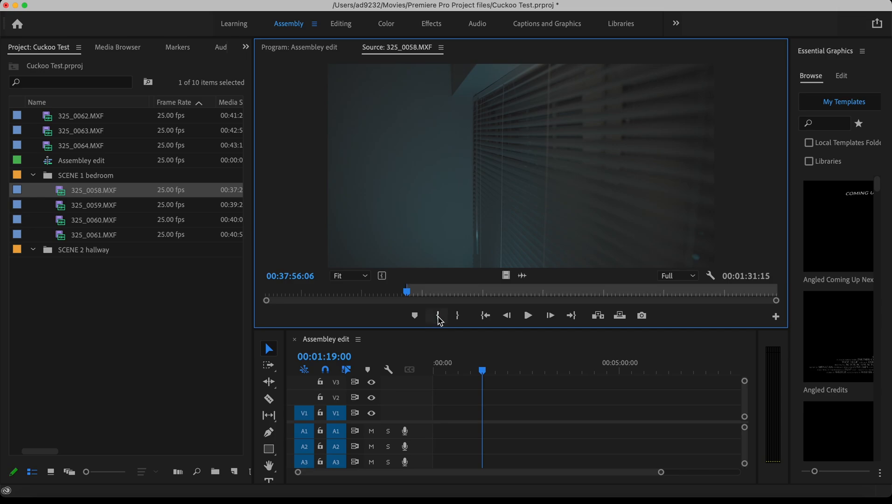
# Reset the In point of 325_0058.MXF slightly later and mark its Out point at 00:38:06:10
pyautogui.moveTo(405, 297)
pyautogui.mouseDown()
pyautogui.moveTo(393, 297)
pyautogui.moveTo(450, 298)
pyautogui.mouseUp()
pyautogui.press('i')
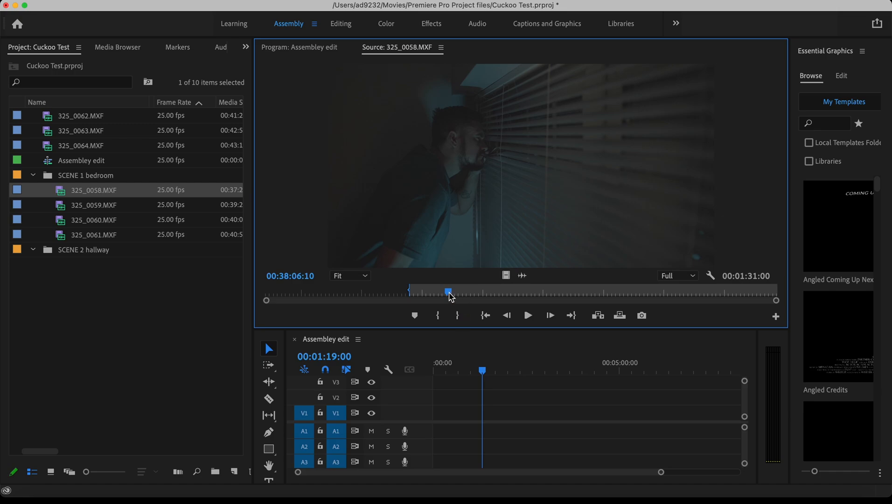
pyautogui.press('o')
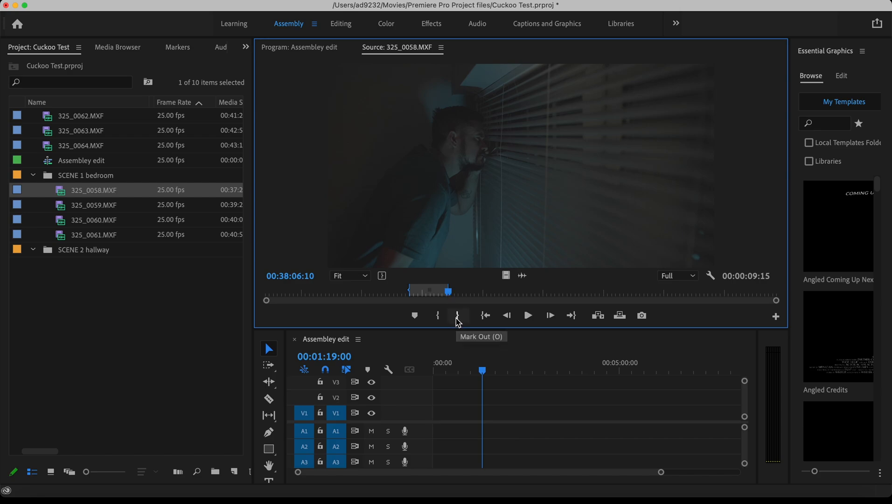
pyautogui.moveTo(448, 291); pyautogui.dragTo(370, 291)
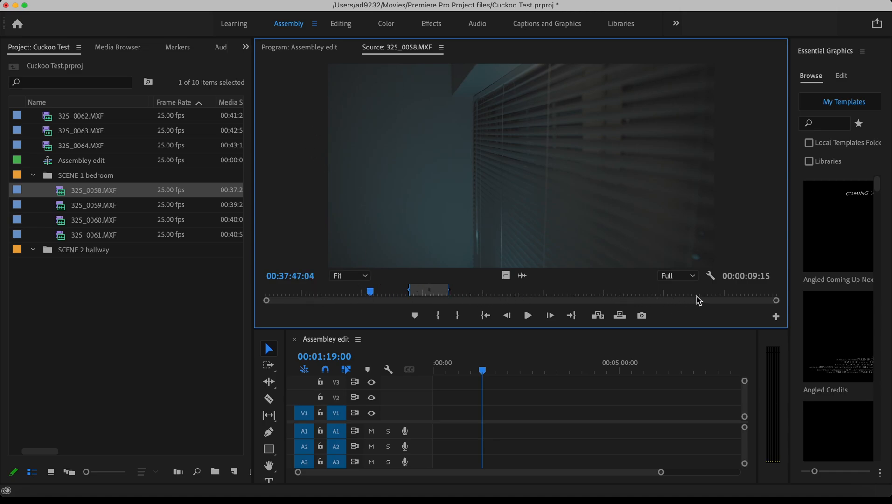
# Review the marked section of 325_0058.MXF in the Source monitor and insert it into the Assembley edit sequence at 00:01:19:00
pyautogui.click(415, 294)
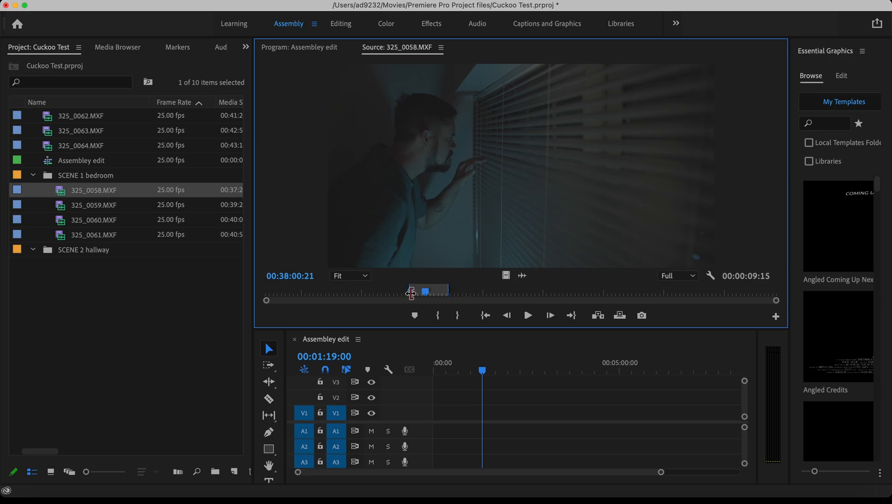
pyautogui.moveTo(425, 292)
pyautogui.mouseDown()
pyautogui.moveTo(446, 293)
pyautogui.moveTo(409, 291)
pyautogui.moveTo(445, 292)
pyautogui.moveTo(412, 292)
pyautogui.moveTo(443, 294)
pyautogui.moveTo(420, 292)
pyautogui.moveTo(442, 292)
pyautogui.moveTo(431, 292)
pyautogui.mouseUp()
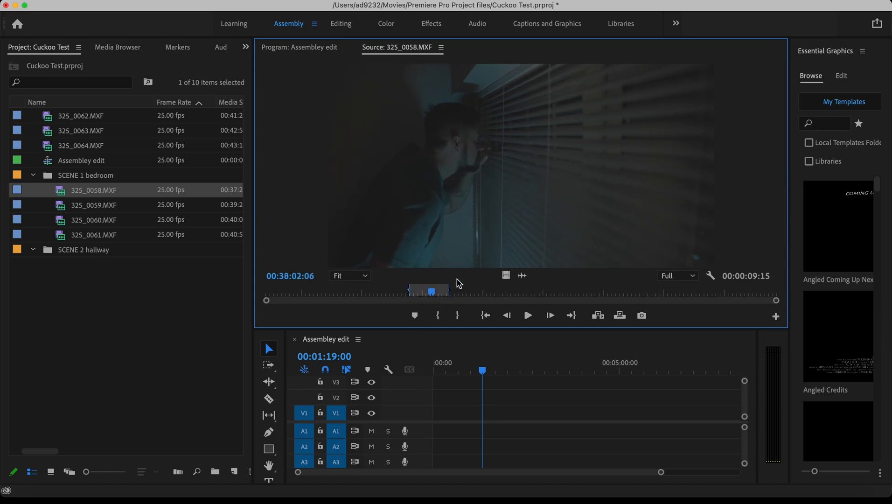
pyautogui.click(597, 317)
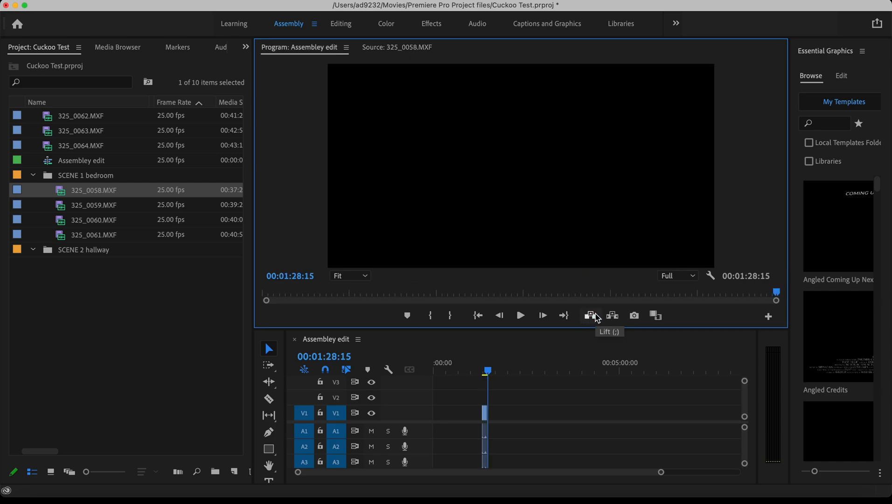
# Place extra copies of the marked 325_0058.MXF section in empty timeline space after the first clip and delete them
pyautogui.moveTo(488, 373)
pyautogui.mouseDown()
pyautogui.moveTo(478, 371)
pyautogui.moveTo(499, 371)
pyautogui.mouseUp()
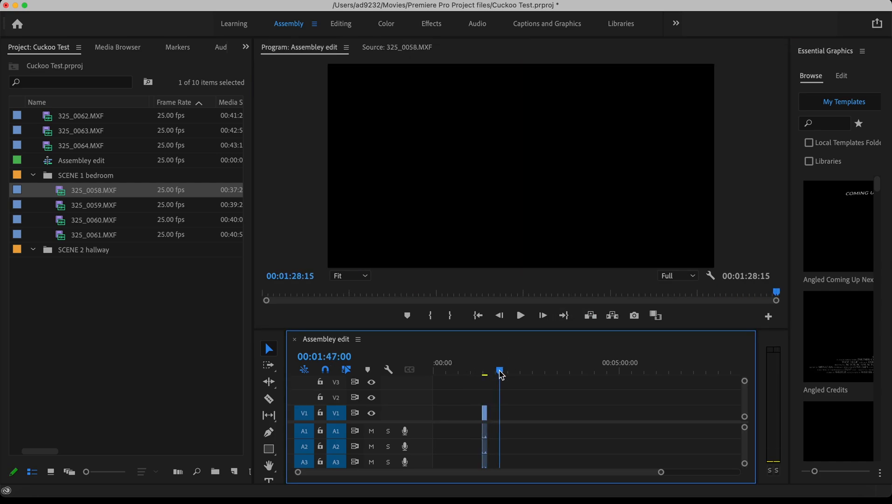
pyautogui.doubleClick(64, 194)
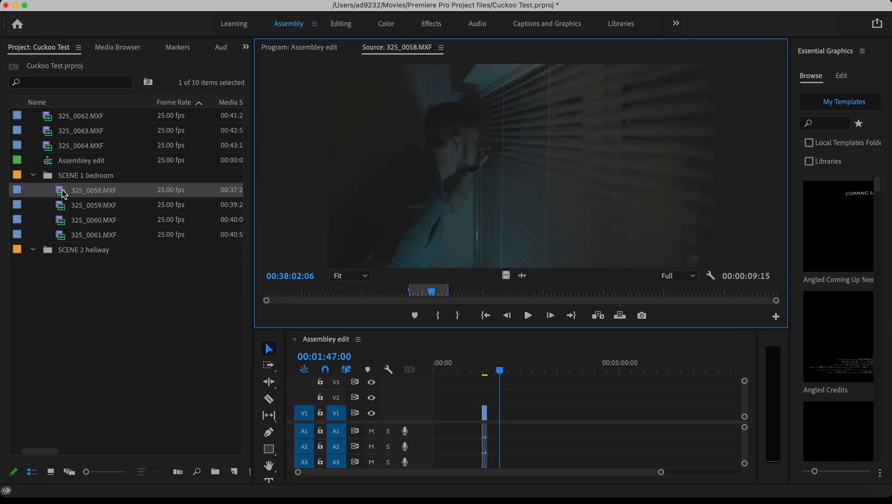
pyautogui.moveTo(515, 152); pyautogui.dragTo(546, 414)
pyautogui.moveTo(541, 183); pyautogui.dragTo(586, 398)
pyautogui.moveTo(649, 396); pyautogui.dragTo(527, 447)
pyautogui.press('Delete')
# Add the full 325_0059.MXF clip to track V2 of the timeline, after the 325_0058.MXF section
pyautogui.click(503, 374)
pyautogui.moveTo(502, 374); pyautogui.dragTo(488, 373)
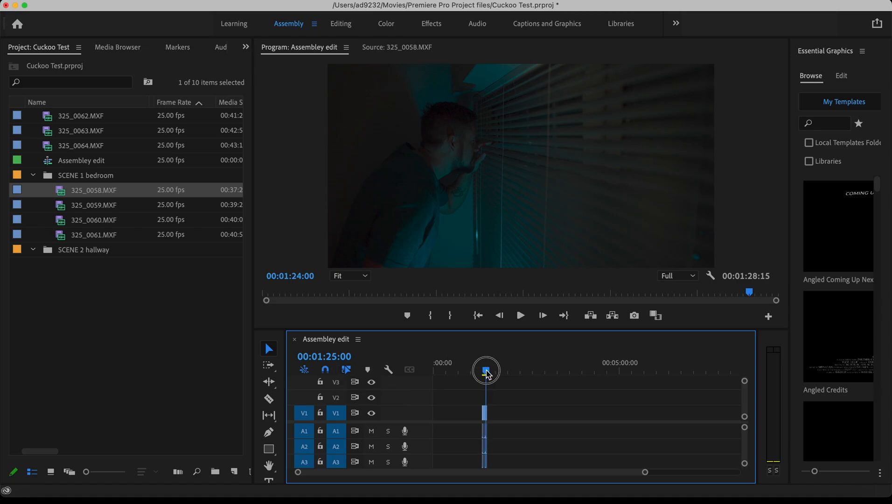
pyautogui.moveTo(484, 369); pyautogui.dragTo(487, 370)
pyautogui.doubleClick(60, 205)
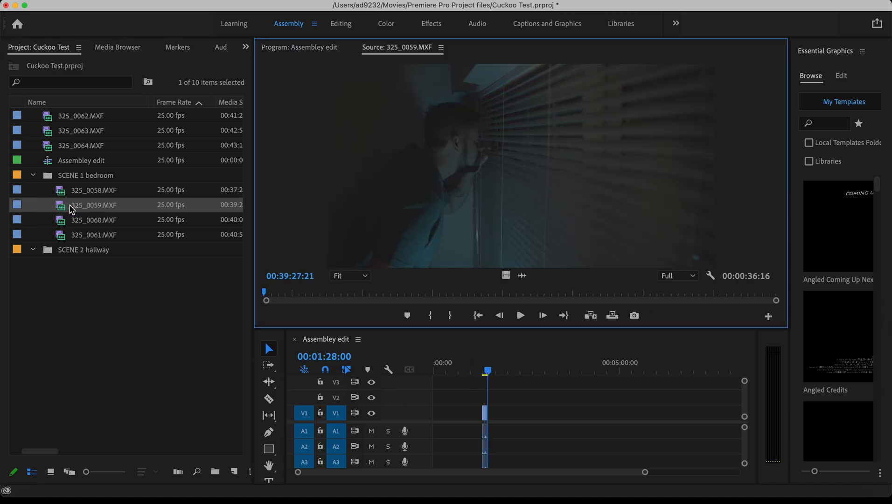
pyautogui.moveTo(65, 206); pyautogui.dragTo(523, 370)
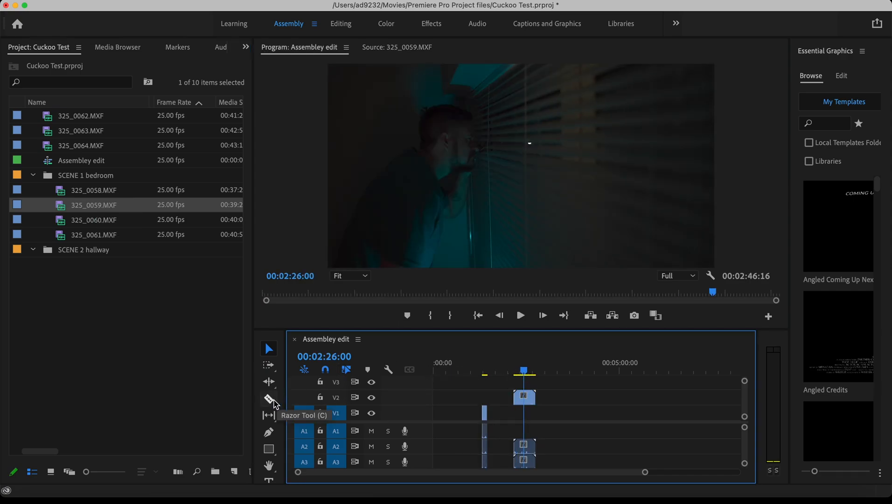
# Split the 325_0059.MXF clip on V2 into separate pieces with the Razor tool
pyautogui.click(274, 340)
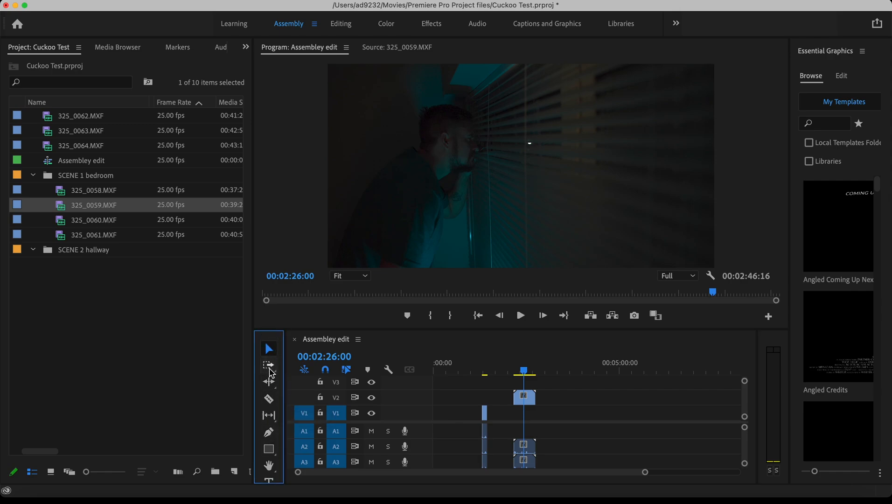
pyautogui.click(270, 400)
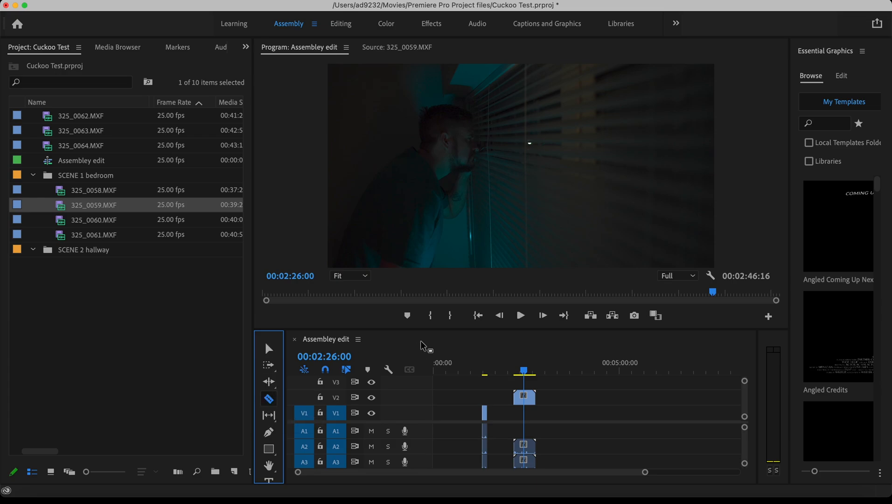
pyautogui.moveTo(528, 370); pyautogui.dragTo(577, 370)
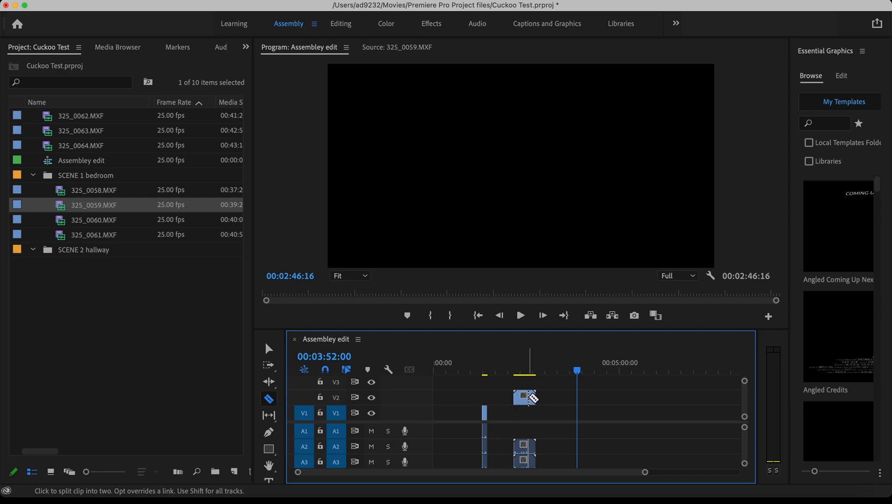
pyautogui.click(520, 396)
pyautogui.click(517, 397)
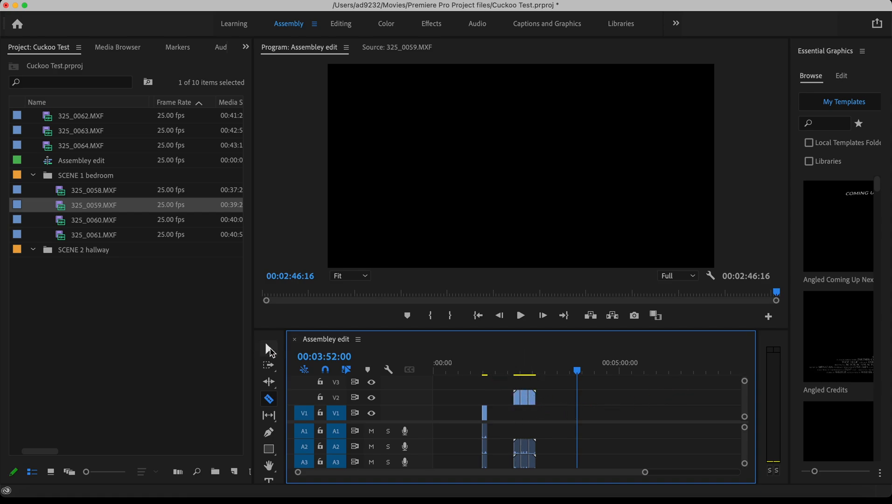
# Select all the split 325_0059.MXF pieces and delete them with their audio from the timeline
pyautogui.click(271, 351)
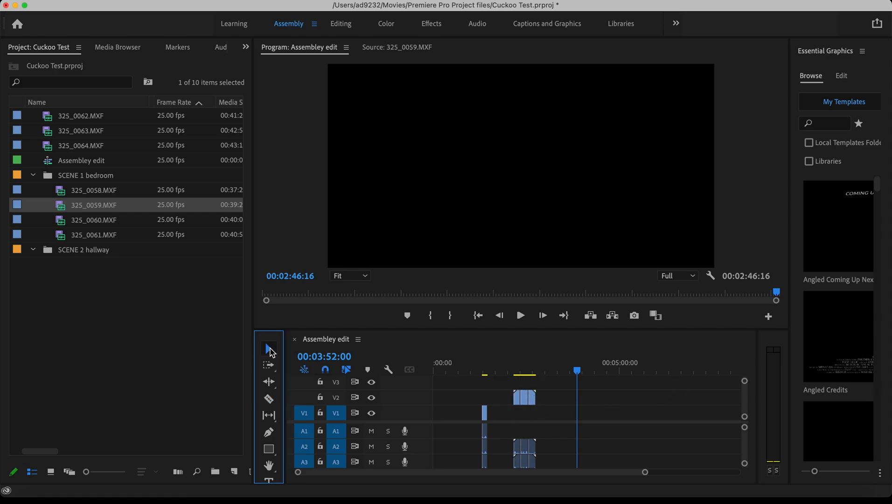
pyautogui.moveTo(532, 401); pyautogui.dragTo(509, 406)
pyautogui.press('Delete')
pyautogui.moveTo(570, 387); pyautogui.dragTo(507, 408)
pyautogui.press('Delete')
pyautogui.press('Delete')
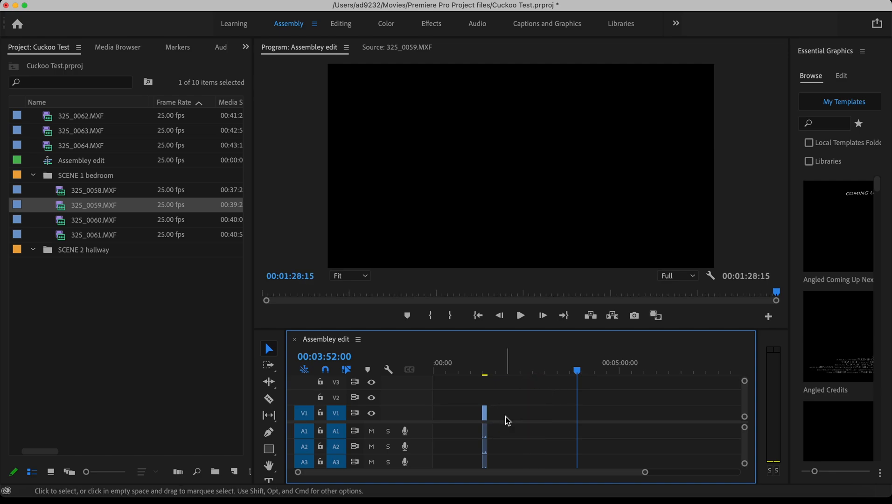
# Scrub through the 325_0058.MXF section in the Assembley edit timeline to examine its action between 00:01:21:00 and 00:01:25:00
pyautogui.moveTo(580, 372); pyautogui.dragTo(488, 370)
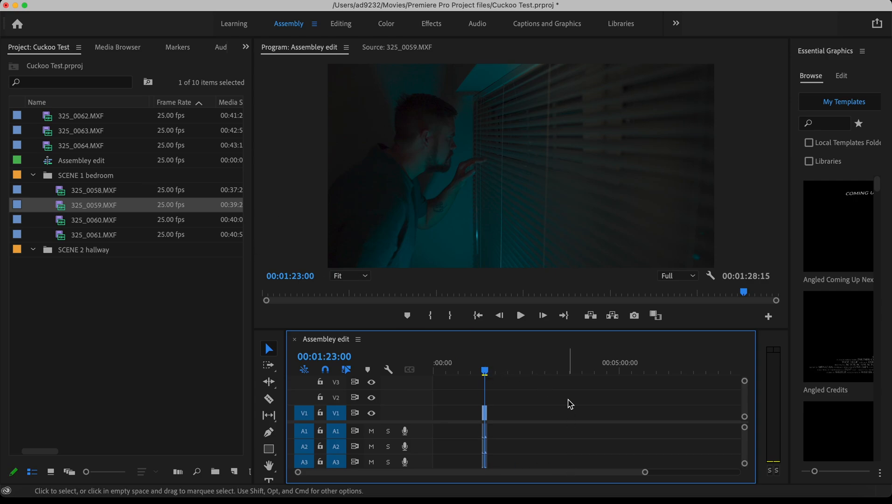
pyautogui.moveTo(488, 372); pyautogui.dragTo(504, 370)
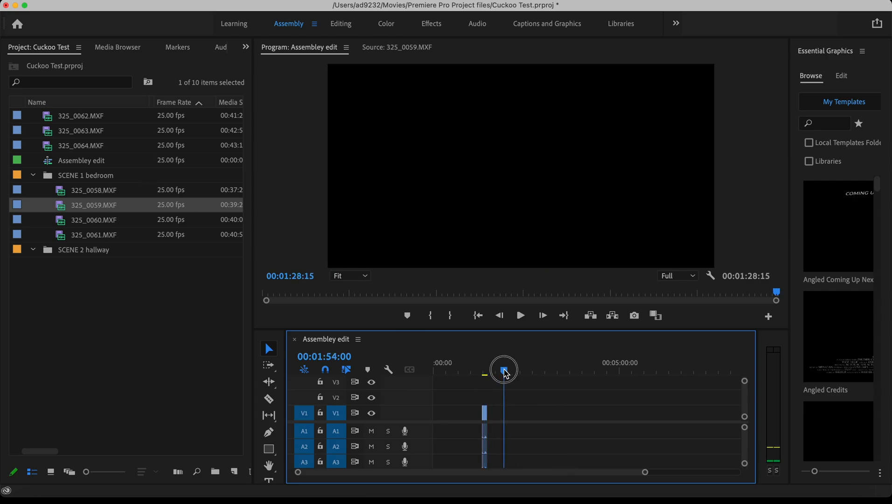
pyautogui.click(484, 415)
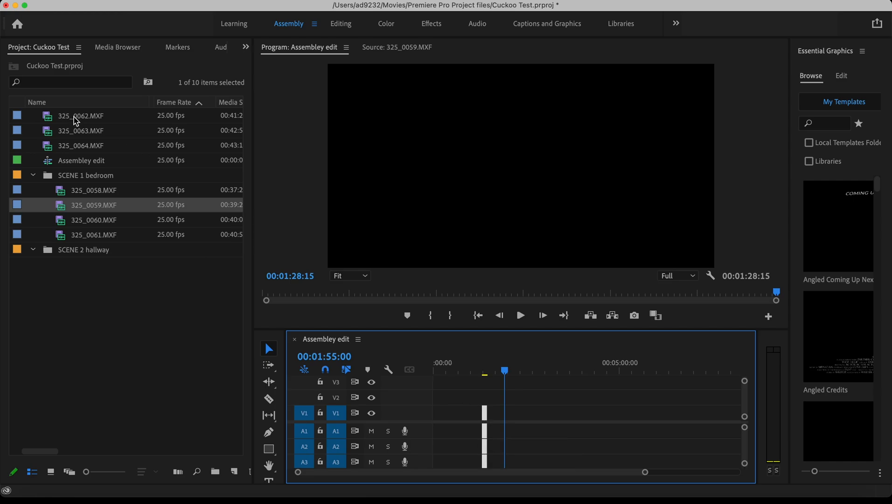
pyautogui.moveTo(504, 371); pyautogui.dragTo(483, 373)
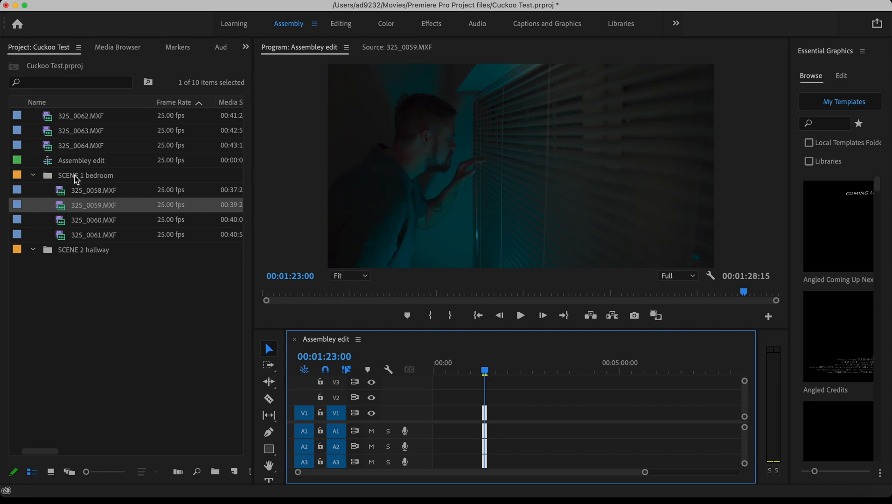
pyautogui.moveTo(485, 370)
pyautogui.mouseDown()
pyautogui.moveTo(474, 370)
pyautogui.moveTo(483, 372)
pyautogui.mouseUp()
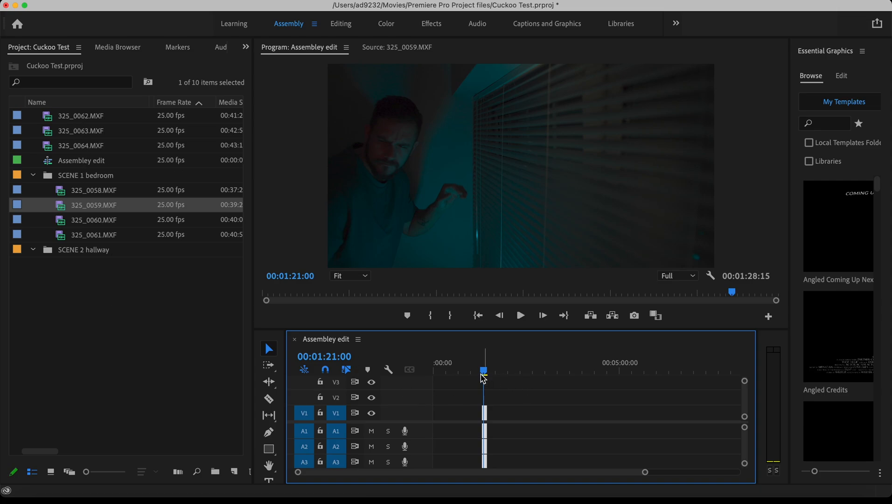
pyautogui.moveTo(485, 373)
pyautogui.mouseDown()
pyautogui.moveTo(500, 372)
pyautogui.moveTo(486, 376)
pyautogui.mouseUp()
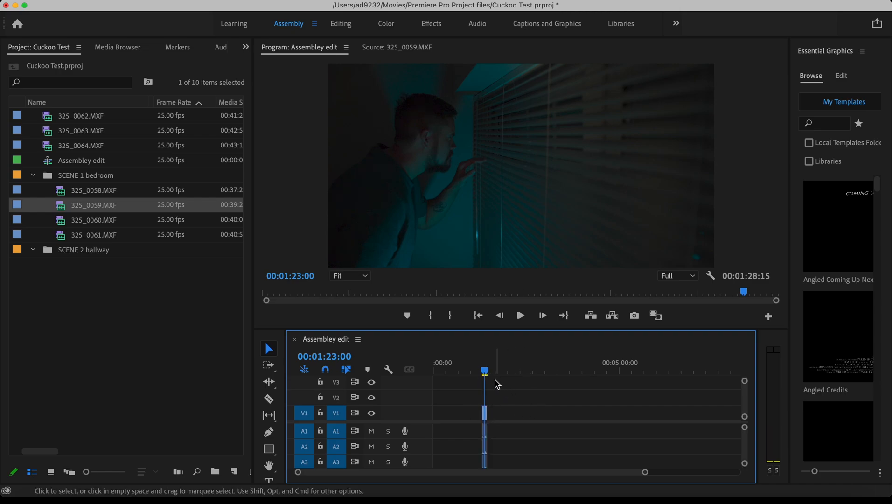
pyautogui.click(484, 370)
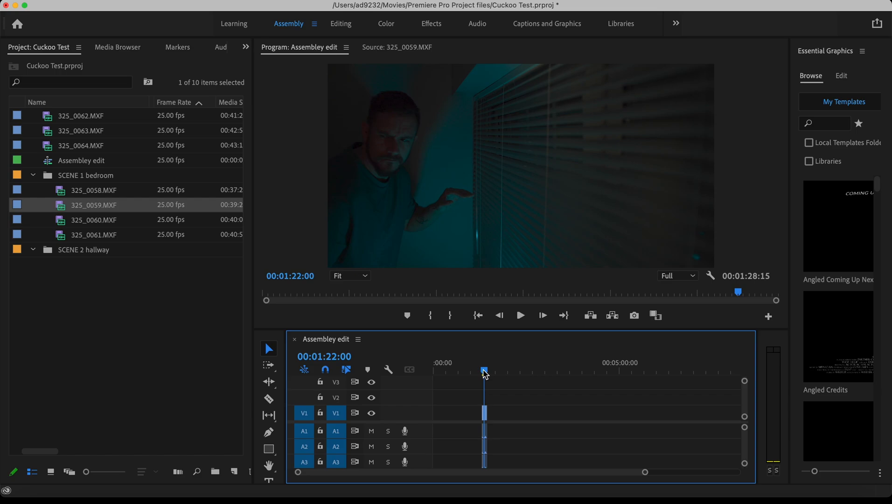
pyautogui.moveTo(485, 373); pyautogui.dragTo(486, 370)
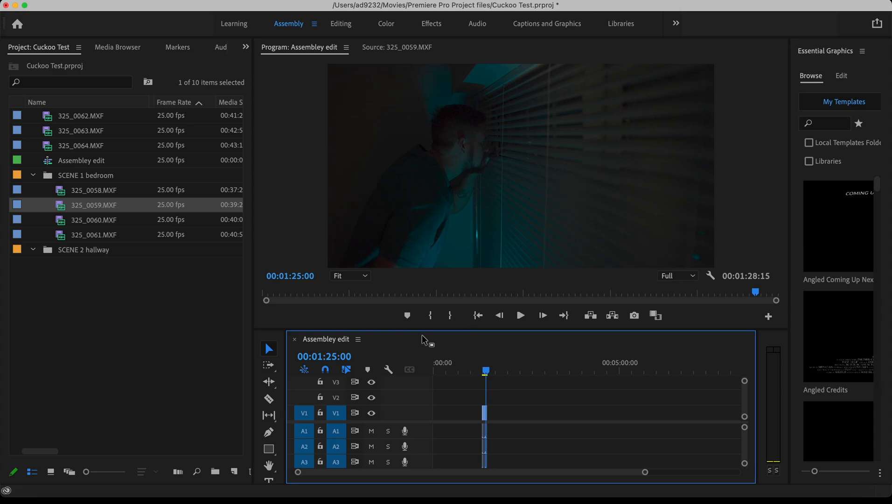
pyautogui.moveTo(486, 373)
pyautogui.mouseDown()
pyautogui.moveTo(448, 368)
pyautogui.moveTo(486, 375)
pyautogui.mouseUp()
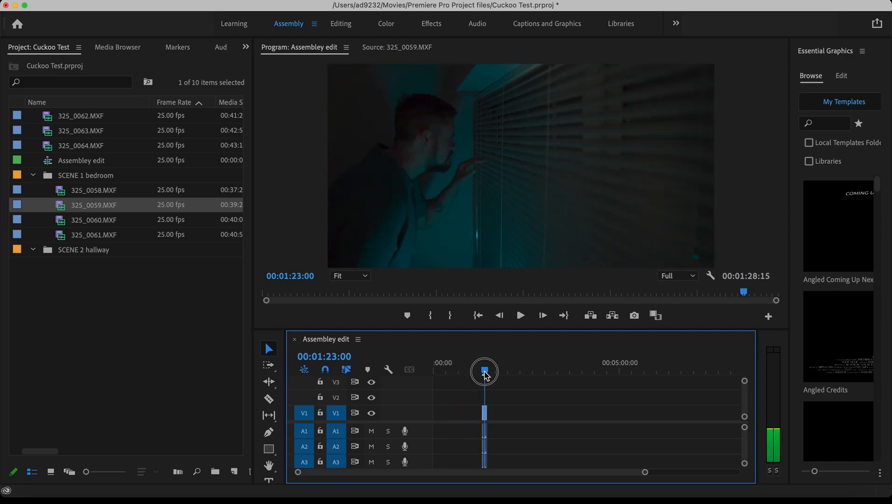
# Place 325_0060.MXF on track V1 directly after the 325_0058.MXF section
pyautogui.doubleClick(65, 220)
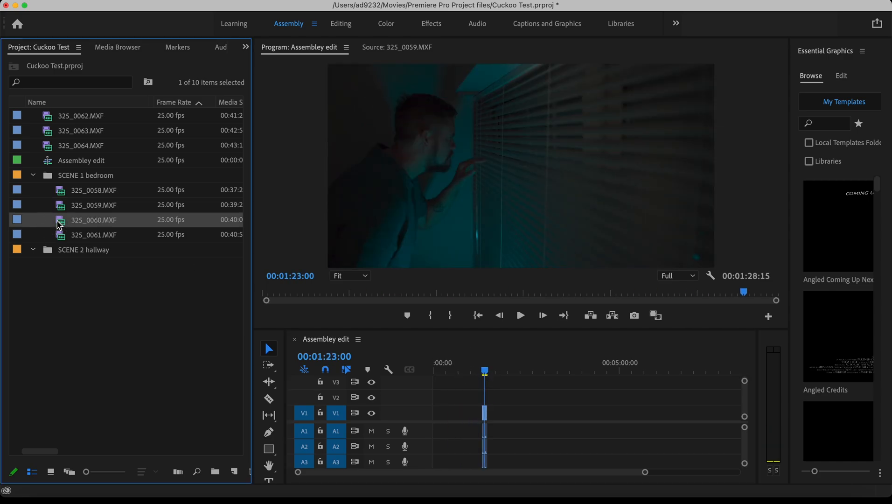
pyautogui.moveTo(65, 221); pyautogui.dragTo(491, 422)
pyautogui.click(512, 393)
# Play back the sequence from 00:01:20:00 to check the action in the 325_0058.MXF section
pyautogui.moveTo(489, 373)
pyautogui.mouseDown()
pyautogui.moveTo(465, 370)
pyautogui.moveTo(509, 372)
pyautogui.moveTo(482, 372)
pyautogui.mouseUp()
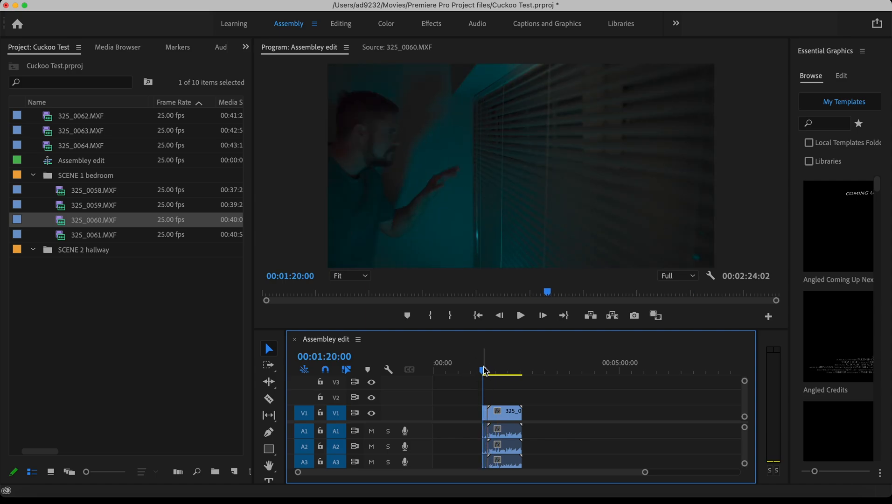
pyautogui.press('space')
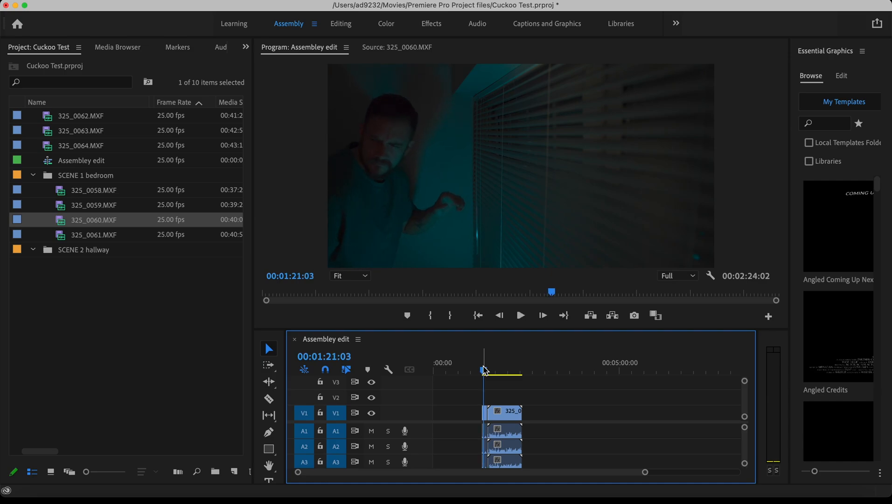
pyautogui.click(521, 316)
pyautogui.click(521, 315)
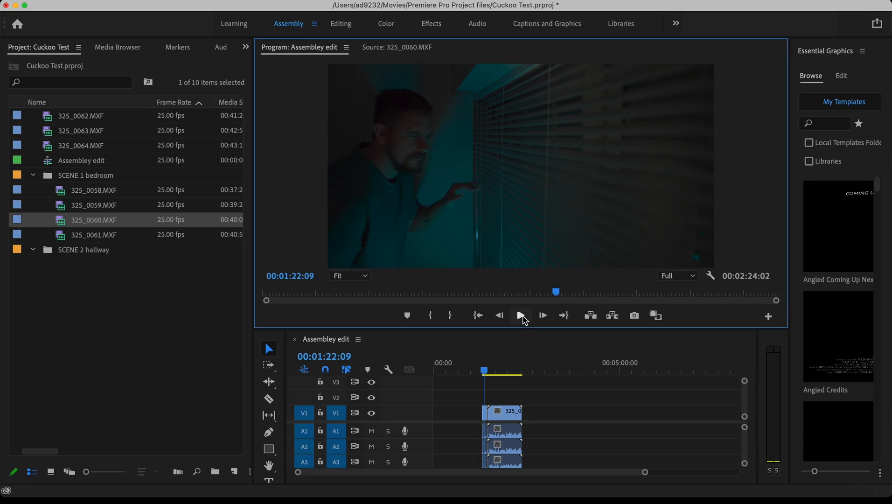
pyautogui.click(520, 316)
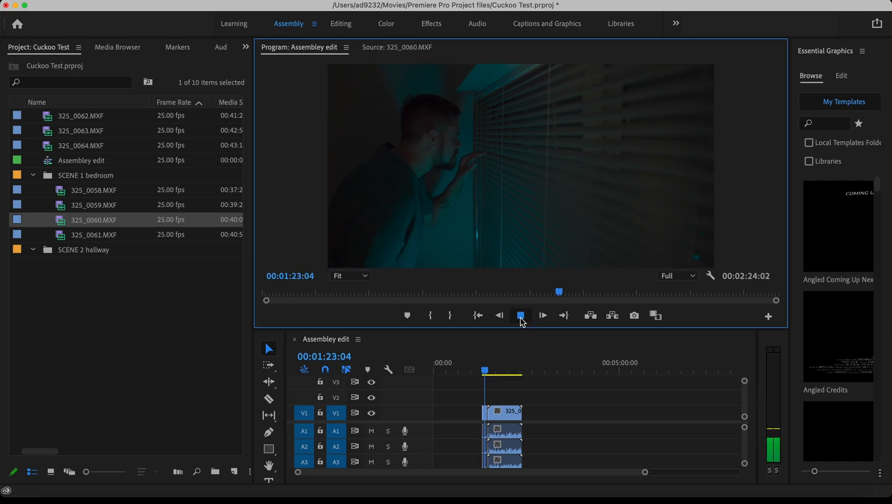
pyautogui.click(521, 315)
pyautogui.click(485, 414)
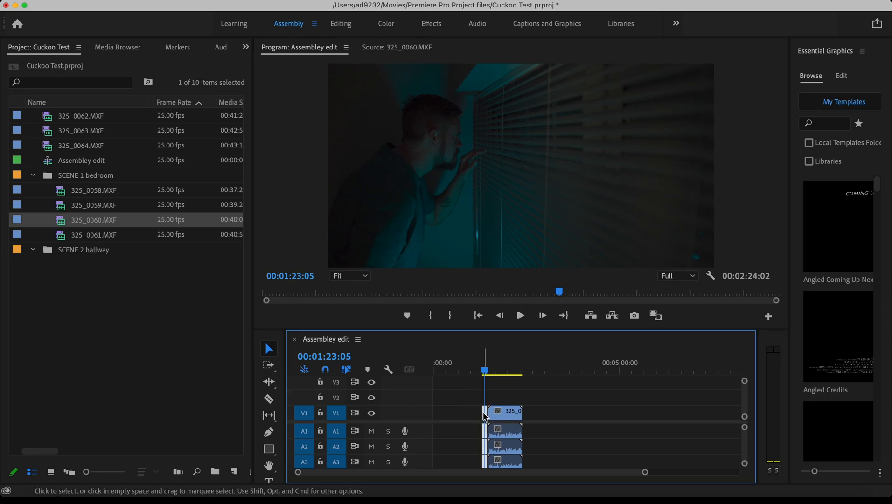
pyautogui.click(485, 371)
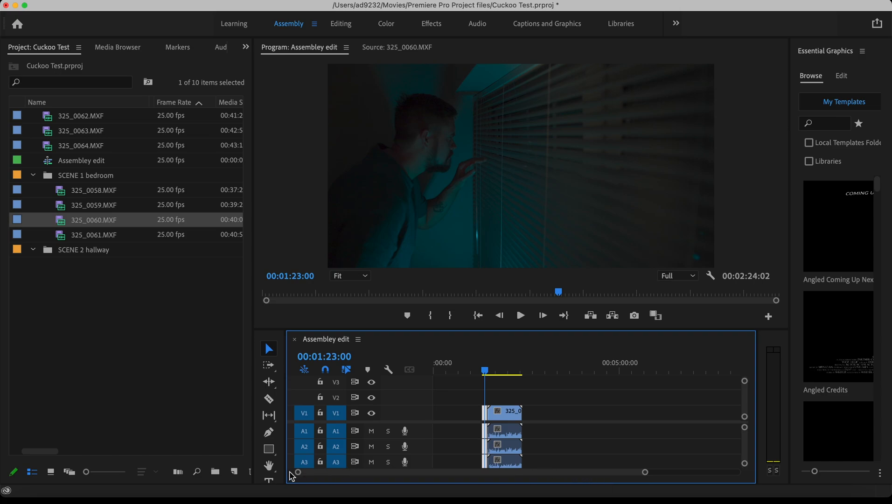
# Trim the end of 325_0058.MXF to 00:01:25:24 and move 325_0060.MXF earlier to close the gap between the clips
pyautogui.moveTo(346, 476); pyautogui.dragTo(294, 469)
pyautogui.moveTo(644, 472); pyautogui.dragTo(509, 470)
pyautogui.hscroll(5, 621, 440)
pyautogui.hscroll(-1, 623, 440)
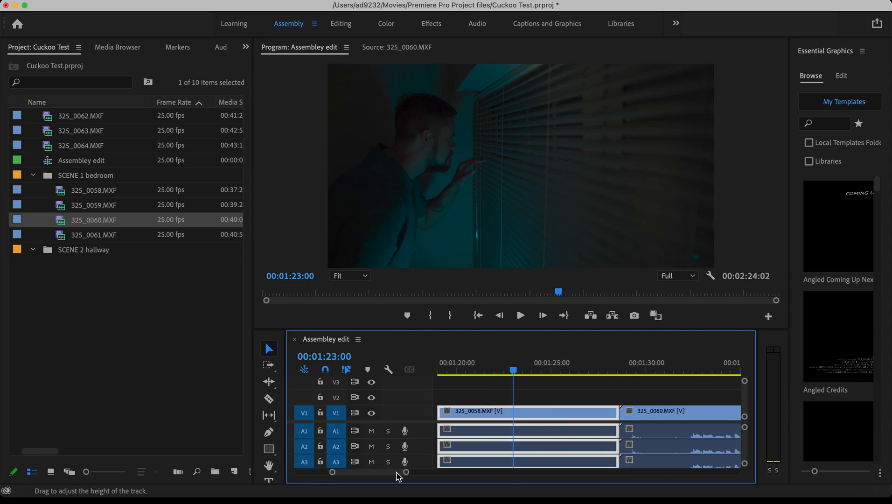
pyautogui.moveTo(408, 479); pyautogui.dragTo(414, 476)
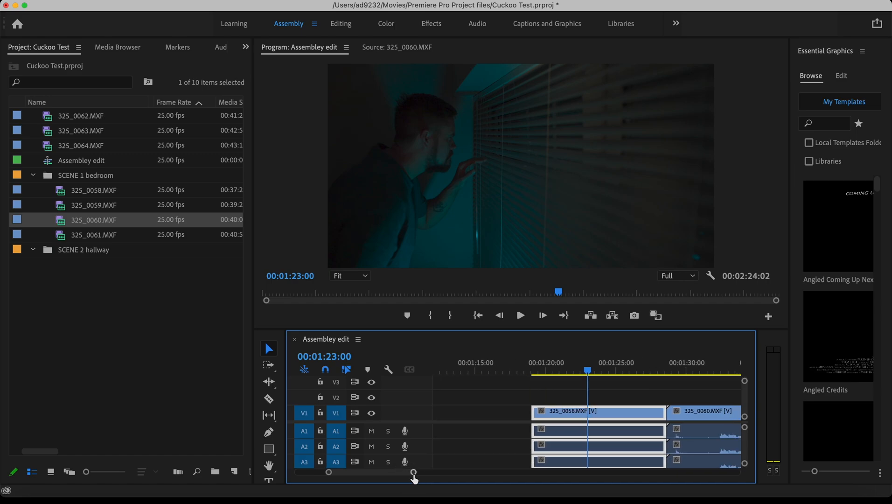
pyautogui.click(582, 371)
pyautogui.moveTo(583, 370); pyautogui.dragTo(629, 375)
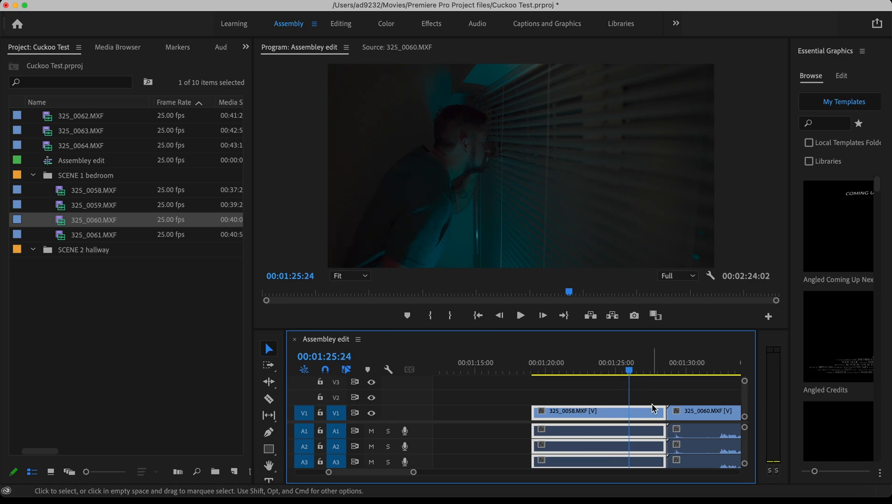
pyautogui.moveTo(658, 413); pyautogui.dragTo(628, 410)
pyautogui.moveTo(629, 370); pyautogui.dragTo(648, 371)
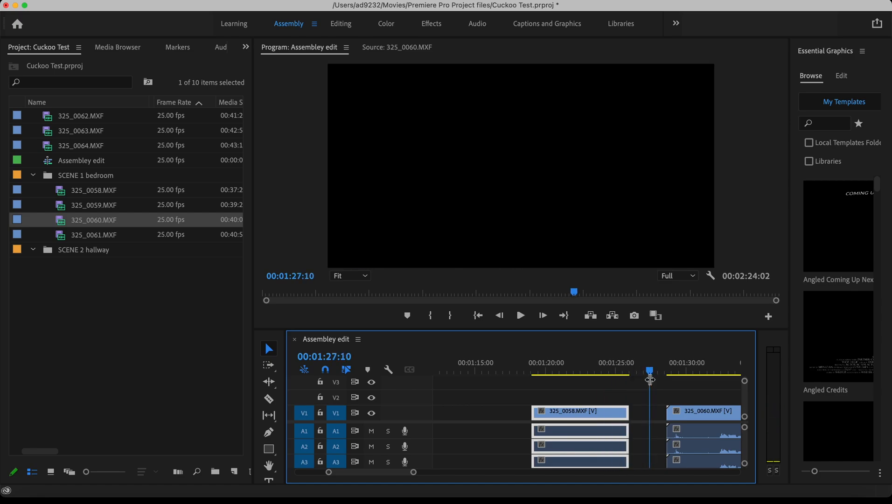
pyautogui.moveTo(690, 410); pyautogui.dragTo(662, 413)
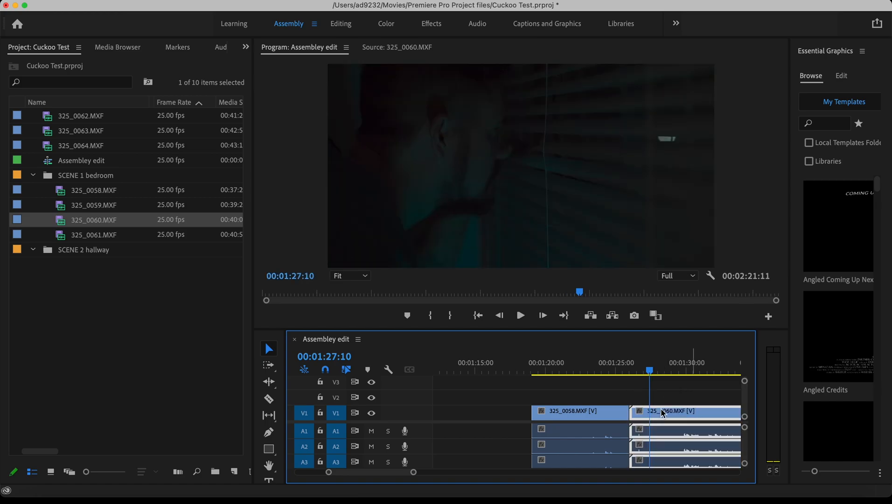
# Undo moving 325_0060.MXF earlier, and ripple delete the empty gap between 325_0058.MXF and 325_0060.MXF instead
pyautogui.press('cmd+z')
pyautogui.click(643, 415)
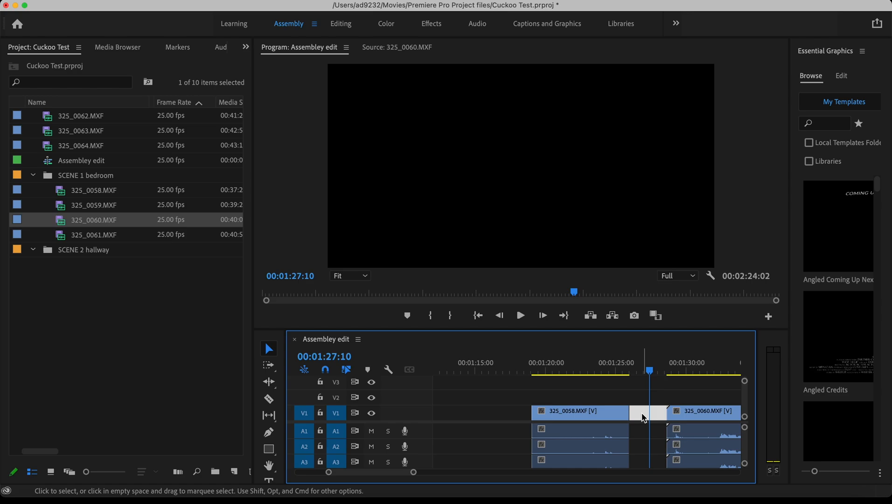
pyautogui.press('Delete')
# Trim the start of 325_0060.MXF to 00:01:27:08 and ripple delete the gap left before it
pyautogui.moveTo(650, 369)
pyautogui.mouseDown()
pyautogui.moveTo(598, 368)
pyautogui.moveTo(663, 367)
pyautogui.moveTo(629, 370)
pyautogui.moveTo(648, 370)
pyautogui.mouseUp()
pyautogui.moveTo(630, 412); pyautogui.dragTo(653, 413)
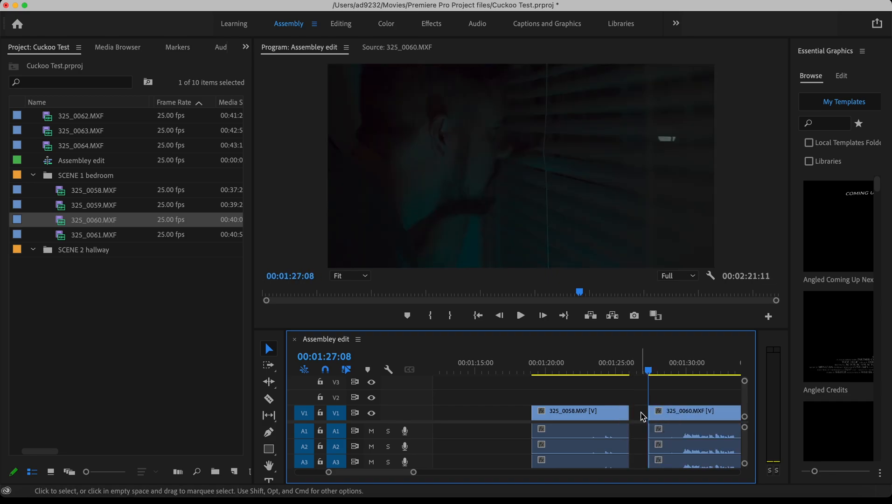
pyautogui.press('Delete')
pyautogui.click(634, 370)
pyautogui.moveTo(634, 371); pyautogui.dragTo(591, 371)
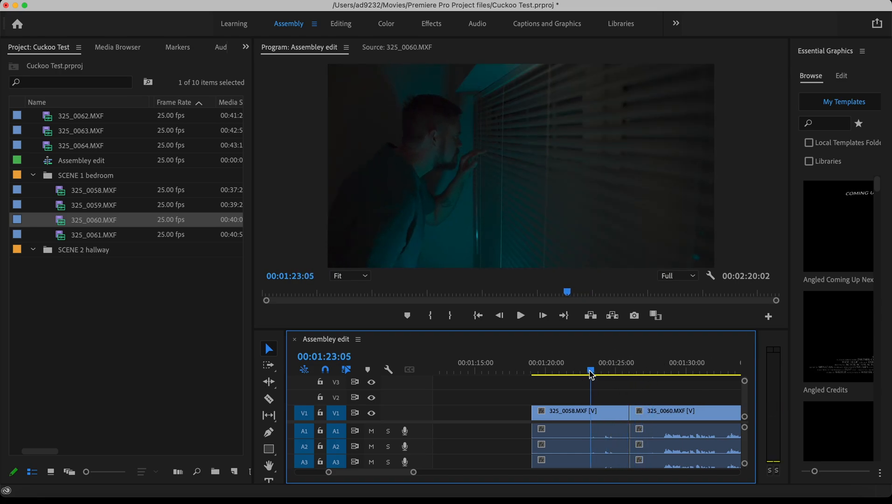
# Collapse the SCENE 1 bedroom bin and move the sequence playhead to 00:01:26:06
pyautogui.click(159, 314)
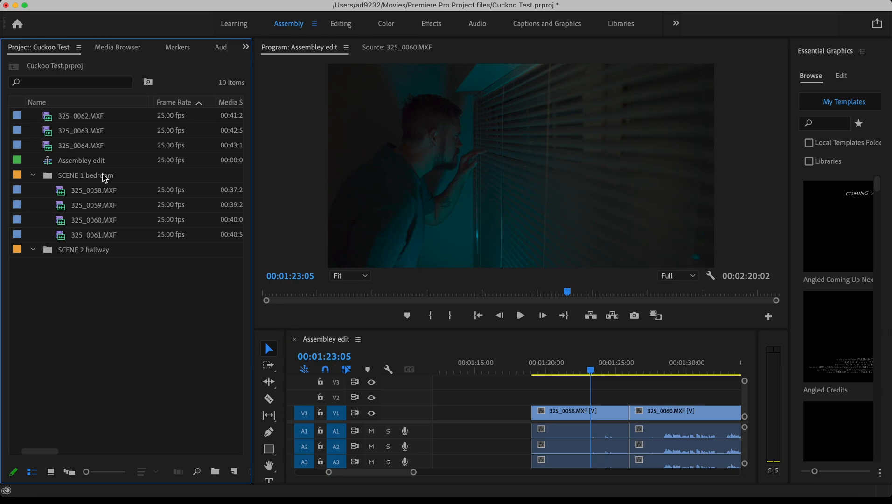
pyautogui.click(33, 176)
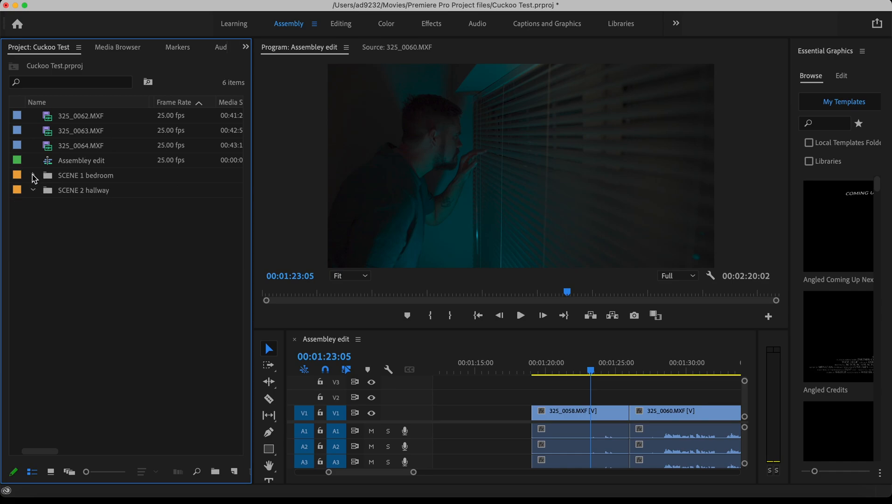
pyautogui.hscroll(-2, 175, 191)
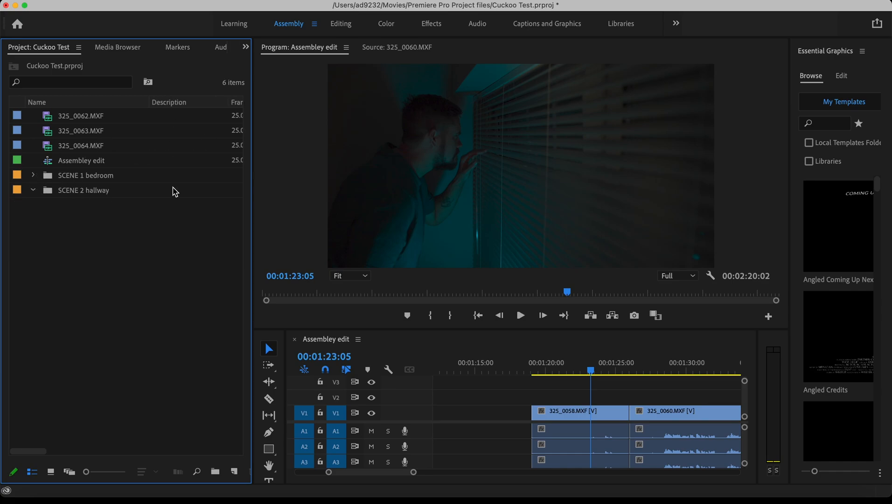
pyautogui.click(299, 91)
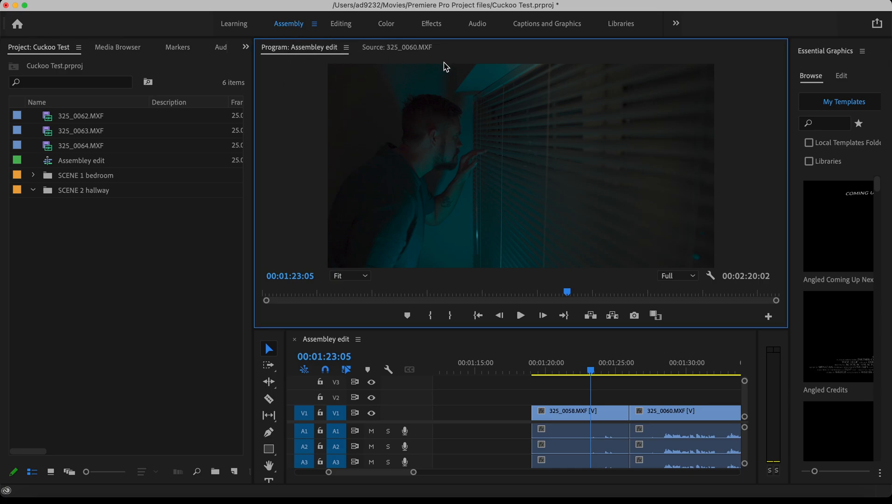
pyautogui.moveTo(602, 379); pyautogui.dragTo(633, 369)
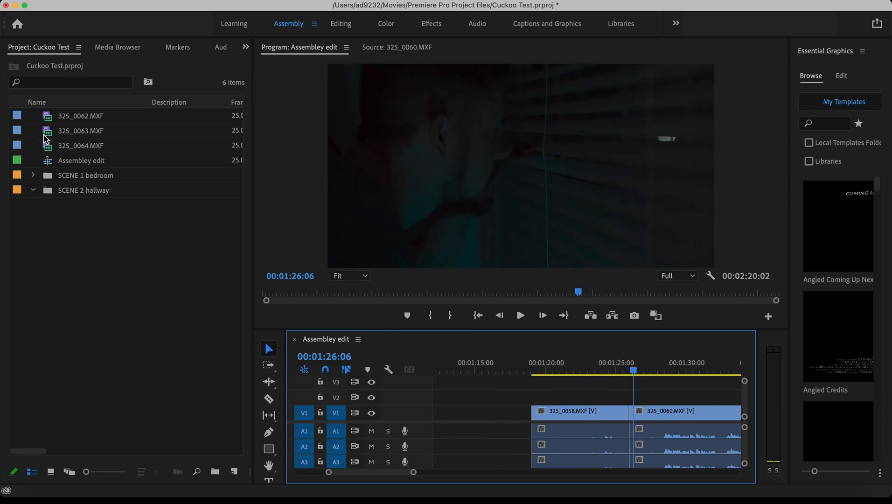
# Mark a section of 325_0063.MXF lasting 00:00:04:05 and place it on track V3 at about 00:01:16:00
pyautogui.doubleClick(47, 132)
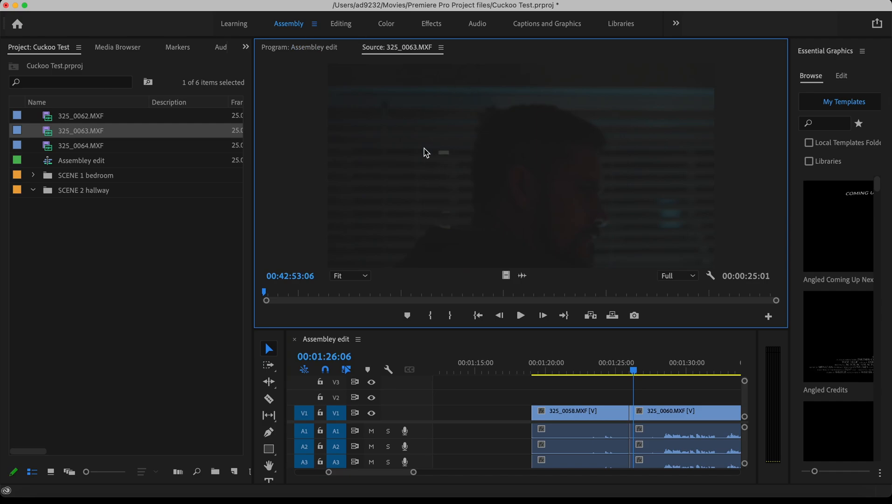
pyautogui.moveTo(420, 294); pyautogui.dragTo(597, 292)
pyautogui.click(433, 316)
pyautogui.click(458, 316)
pyautogui.moveTo(597, 135); pyautogui.dragTo(496, 393)
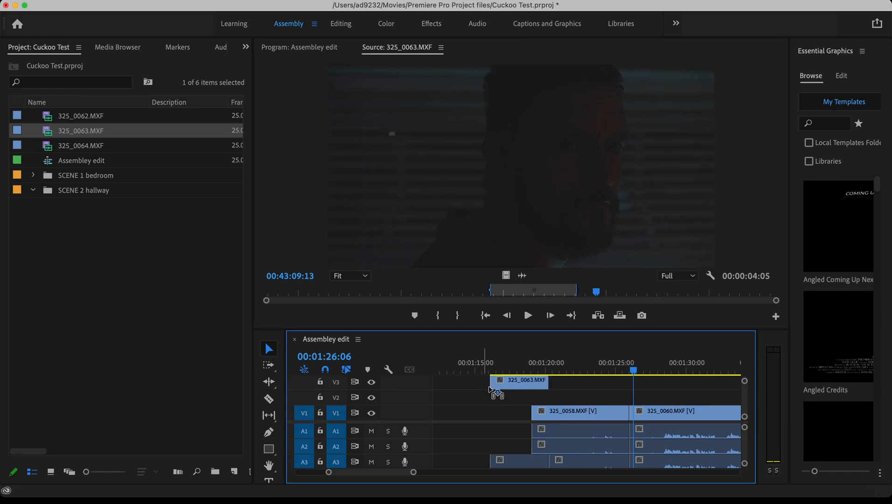
# Undo the latest insert of 325_0063.MXF, patch source V1 to track V2, and target V2 instead of V1
pyautogui.click(599, 317)
pyautogui.press('super+z')
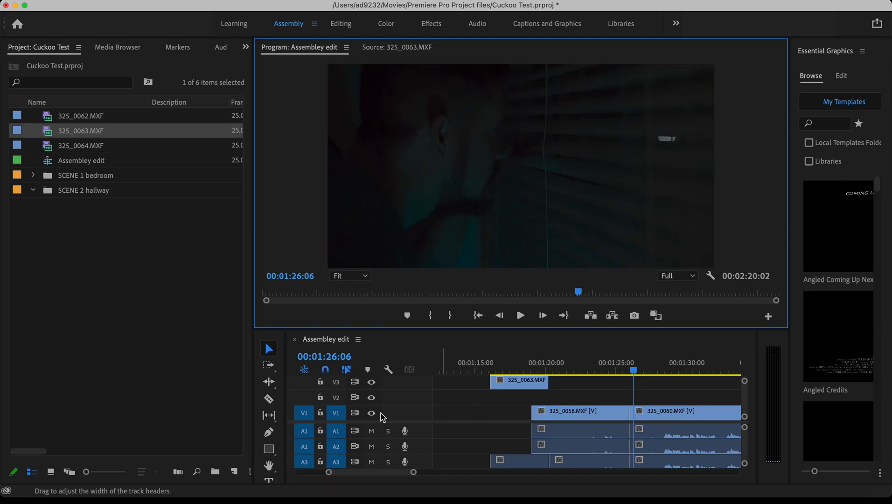
pyautogui.click(304, 397)
pyautogui.click(336, 397)
pyautogui.click(337, 413)
# Insert the marked section of 325_0063.MXF on track V2 at 00:01:26:06
pyautogui.click(591, 316)
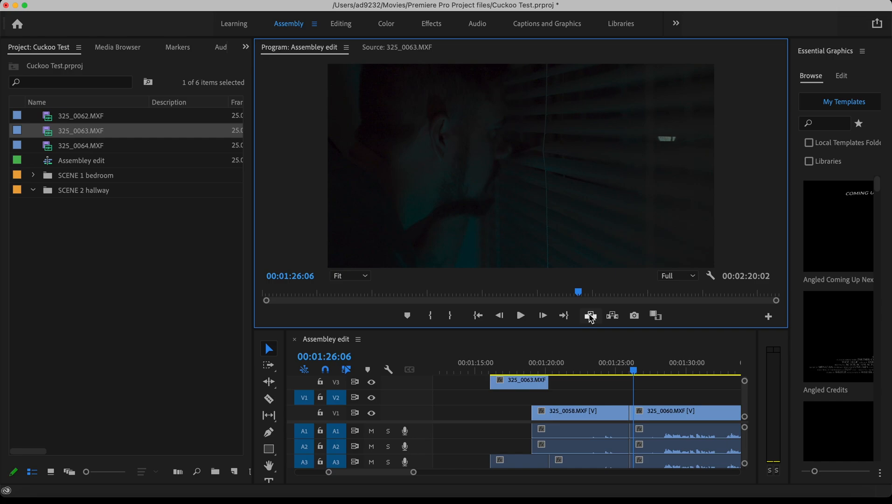
pyautogui.hscroll(2, 651, 434)
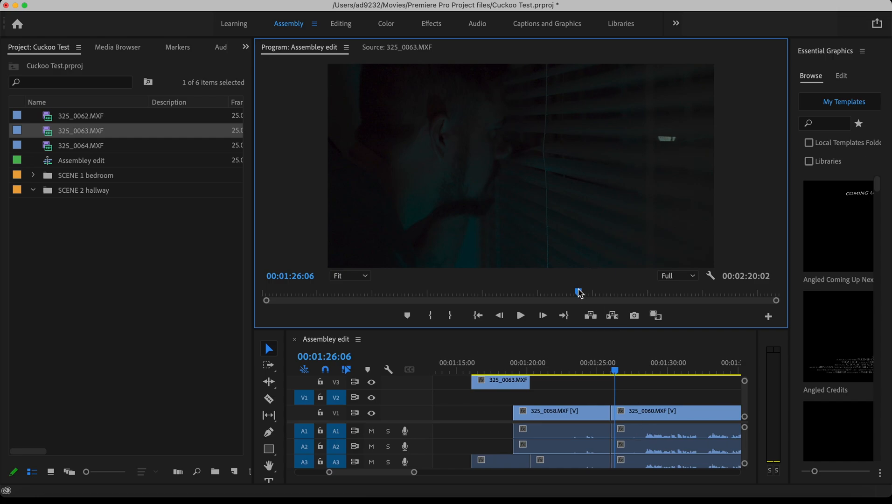
pyautogui.doubleClick(60, 128)
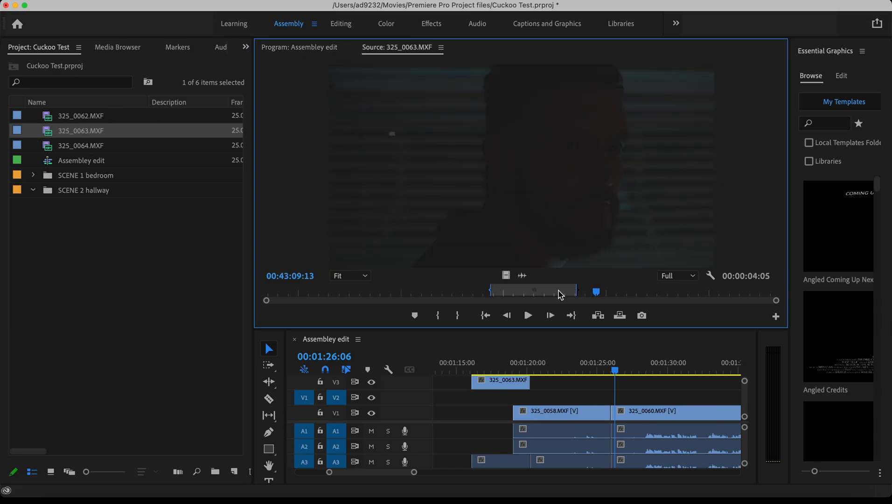
pyautogui.click(597, 315)
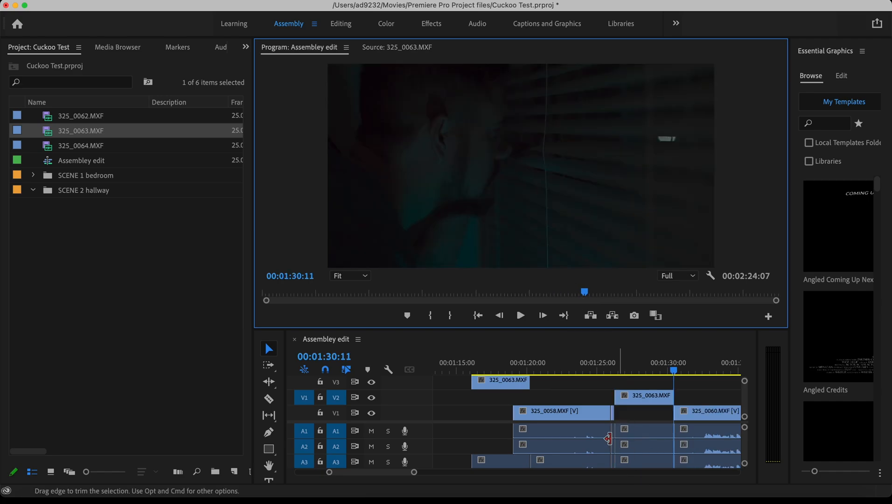
# Move the V2 325_0063.MXF section to V1 directly before 325_0058.MXF, and move the V3 copy into its place on V2
pyautogui.click(638, 396)
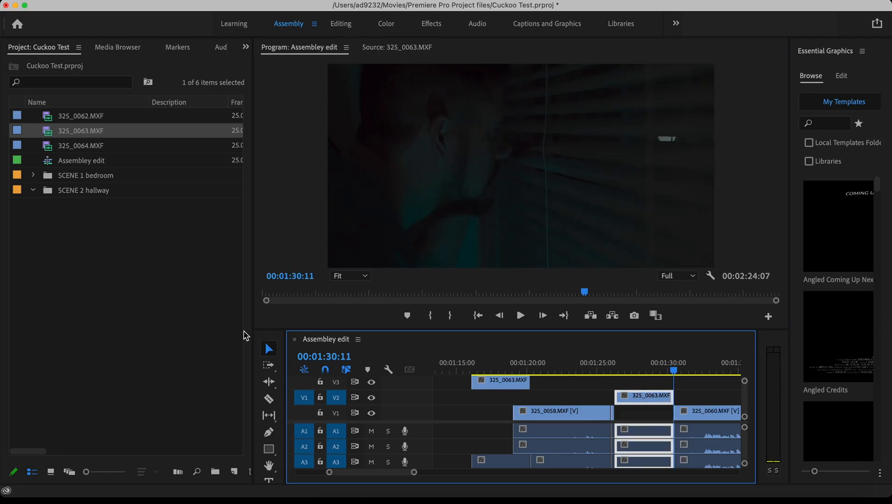
pyautogui.click(273, 353)
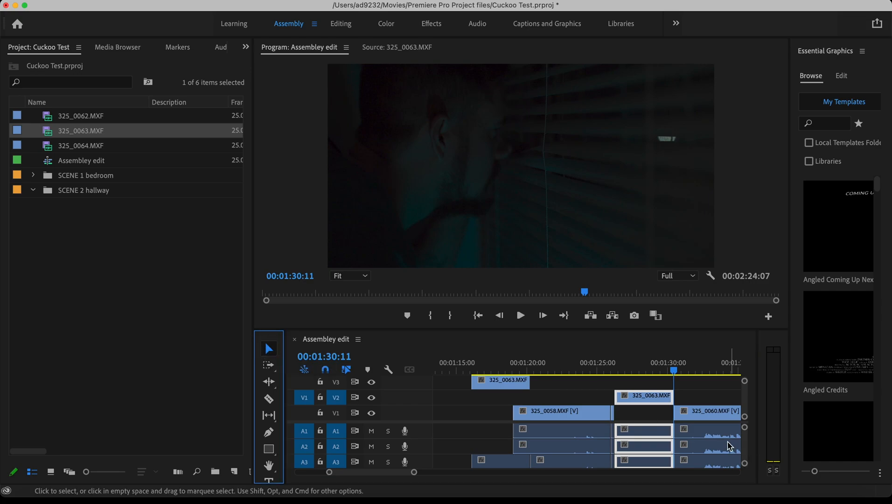
pyautogui.moveTo(647, 397); pyautogui.dragTo(481, 416)
pyautogui.moveTo(513, 382); pyautogui.dragTo(650, 394)
# Split 325_0060.MXF on track V1 into several sections with the Razor tool
pyautogui.moveTo(415, 476); pyautogui.dragTo(532, 475)
pyautogui.click(269, 399)
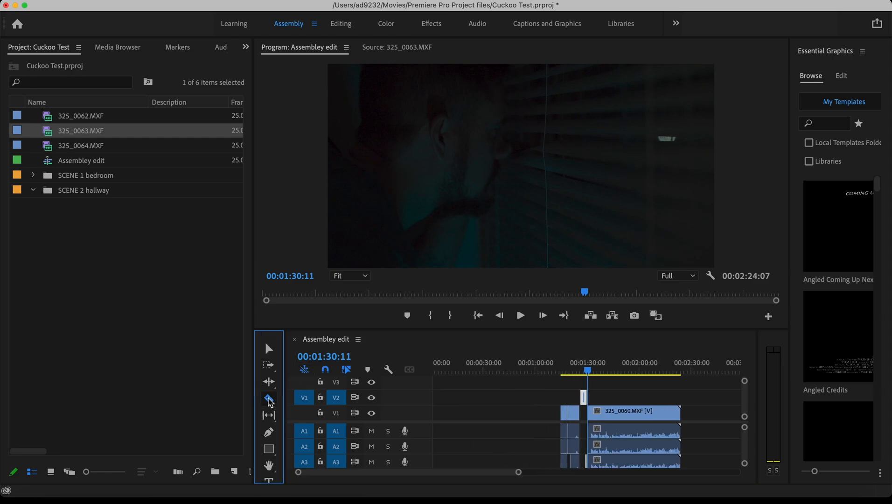
pyautogui.click(600, 368)
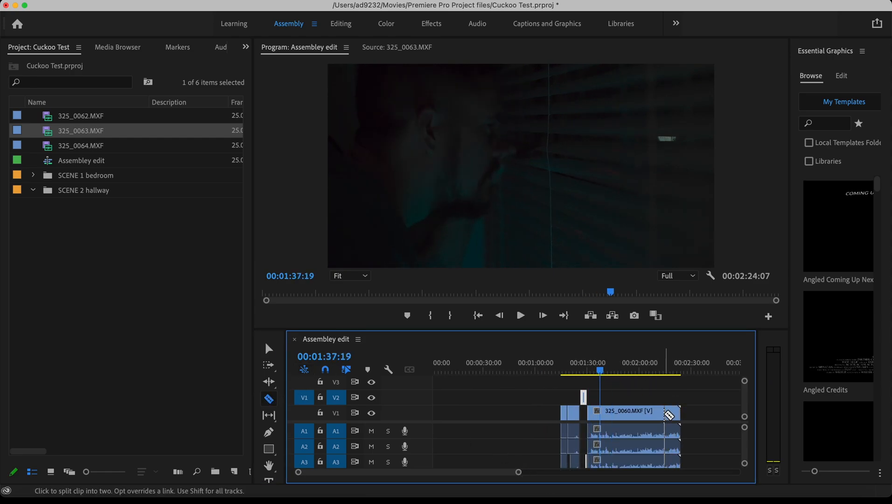
pyautogui.click(644, 411)
pyautogui.click(609, 410)
pyautogui.click(625, 411)
pyautogui.click(673, 411)
# Pull the last section of 325_0060.MXF away from the others and delete it, along with the short section before it
pyautogui.click(268, 348)
pyautogui.click(675, 412)
pyautogui.moveTo(676, 414); pyautogui.dragTo(700, 414)
pyautogui.press('Delete')
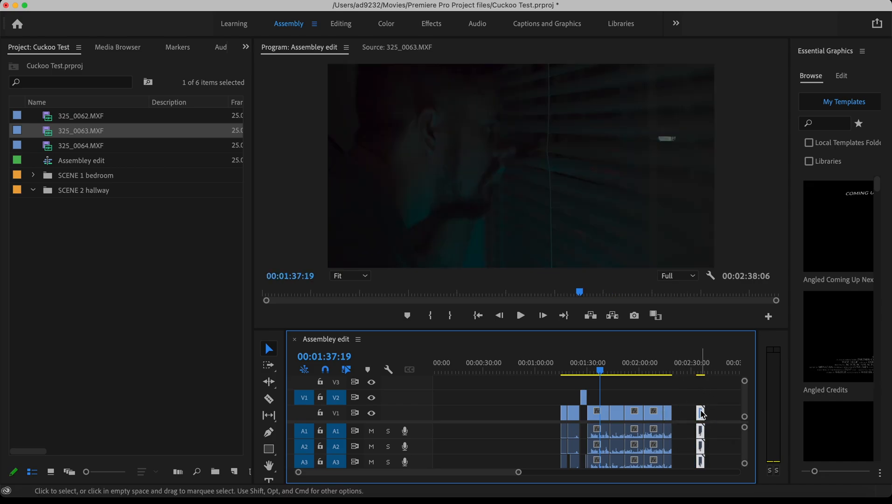
pyautogui.click(668, 415)
pyautogui.press('Delete')
# Select all remaining sections of 325_0060.MXF with their audio and delete them from the sequence
pyautogui.moveTo(674, 403); pyautogui.dragTo(648, 420)
pyautogui.click(679, 396)
pyautogui.click(681, 385)
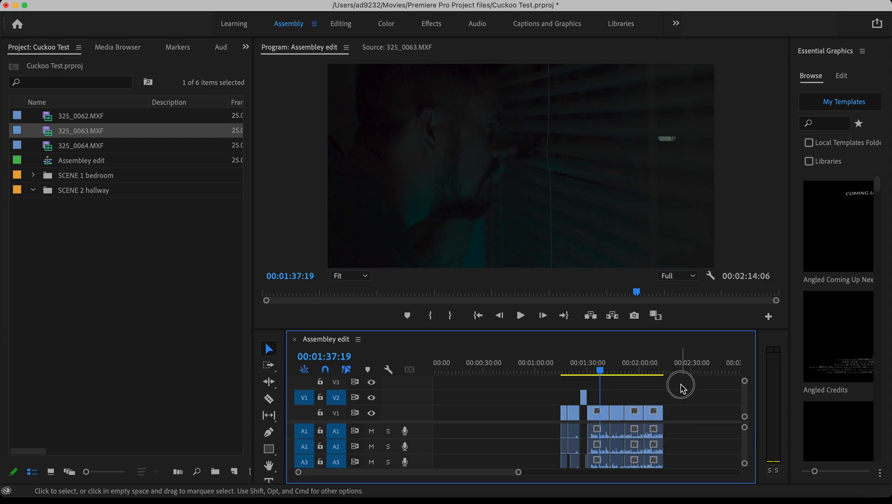
pyautogui.click(681, 382)
pyautogui.moveTo(690, 381); pyautogui.dragTo(591, 464)
pyautogui.click(616, 416)
pyautogui.moveTo(616, 417); pyautogui.dragTo(654, 416)
pyautogui.press('Delete')
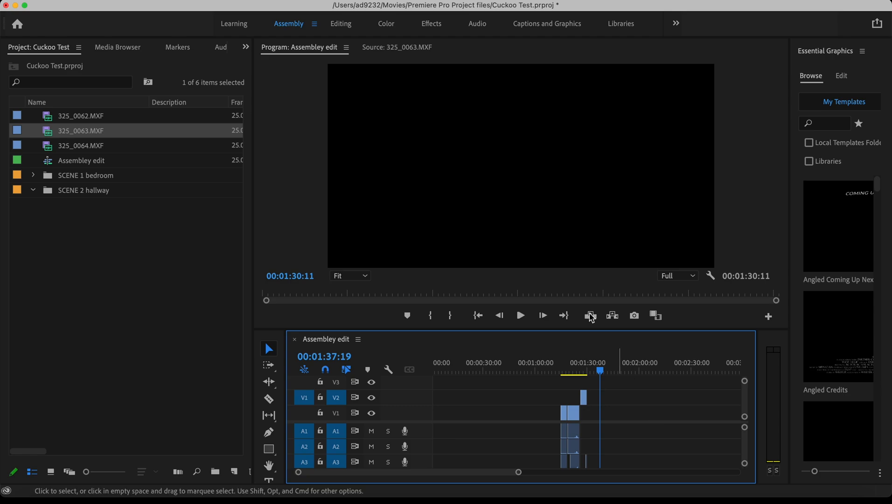
# Look through the Editing, Color, Effects and Audio workspaces and return to the Assembly workspace
pyautogui.click(354, 24)
pyautogui.click(393, 29)
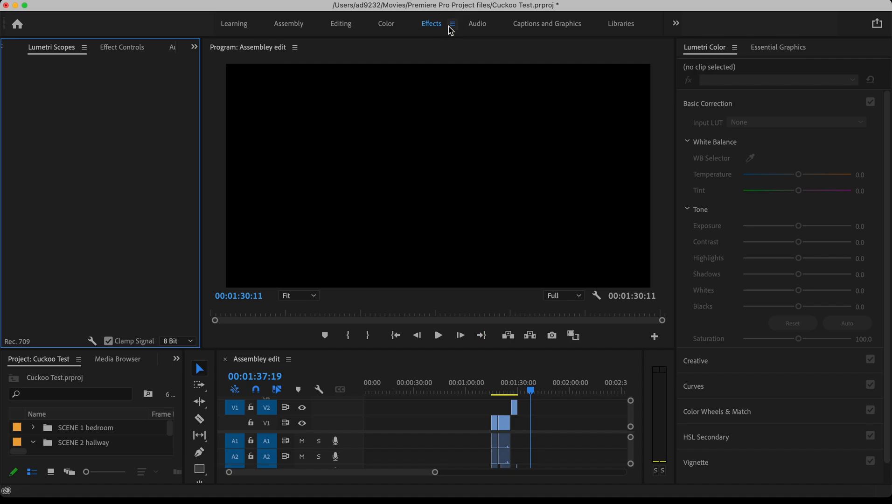
pyautogui.click(448, 25)
pyautogui.click(478, 25)
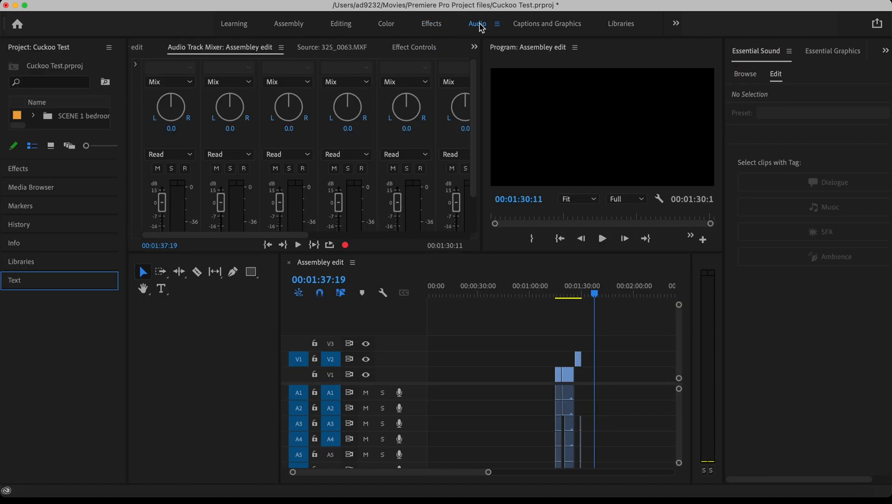
pyautogui.click(283, 28)
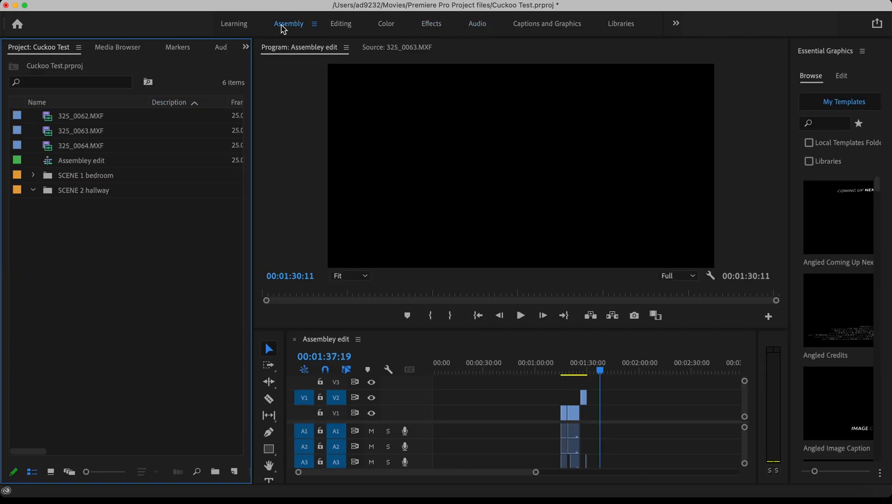